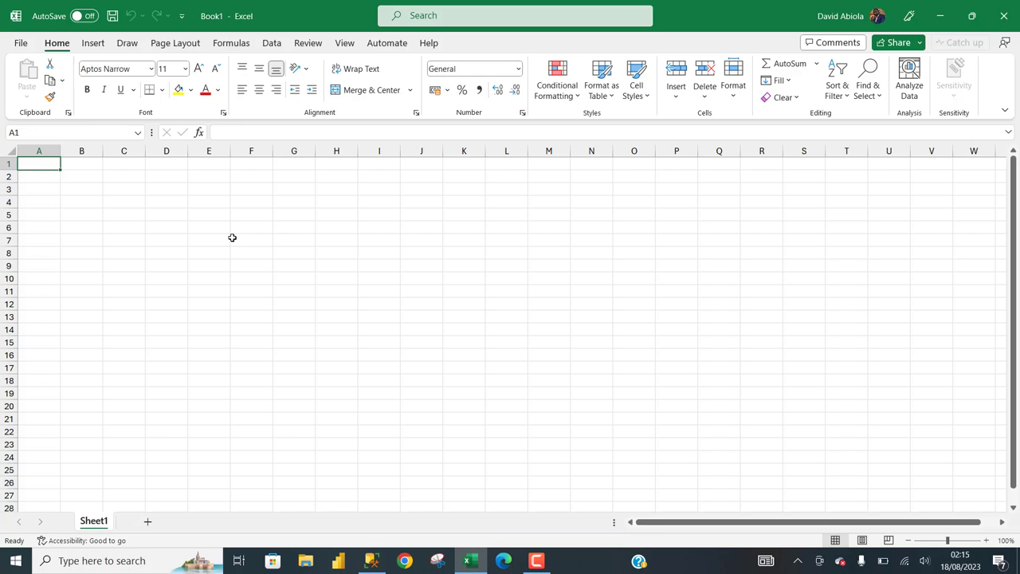
# Switch to SQL Server Management Studio to view the sales2015 and sales2016 query results
pyautogui.click(371, 560)
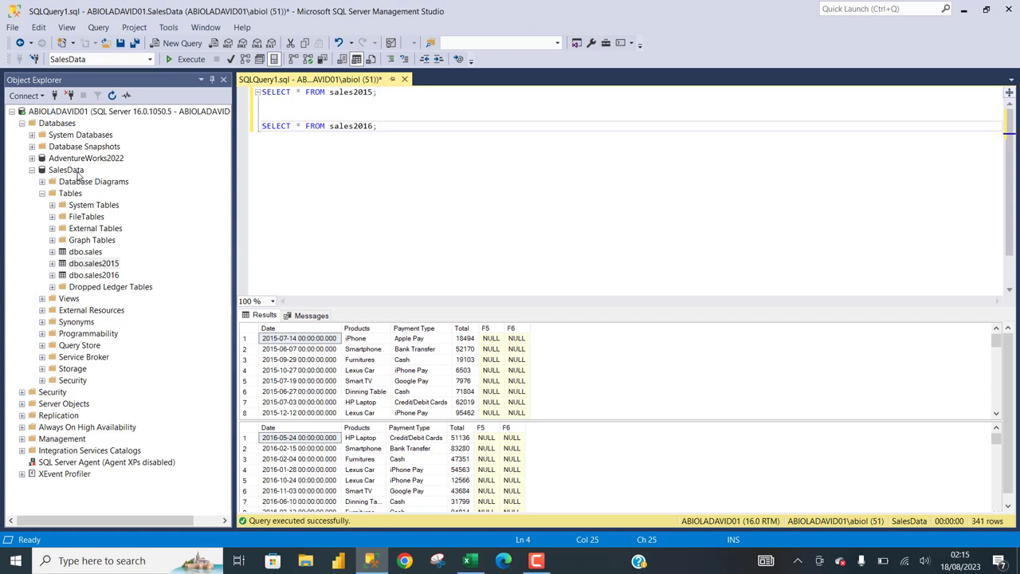
# Rerun both SELECT queries on sales2015 and sales2016, then return to the blank Excel workbook
pyautogui.click(93, 263)
pyautogui.click(93, 263)
pyautogui.press('Escape')
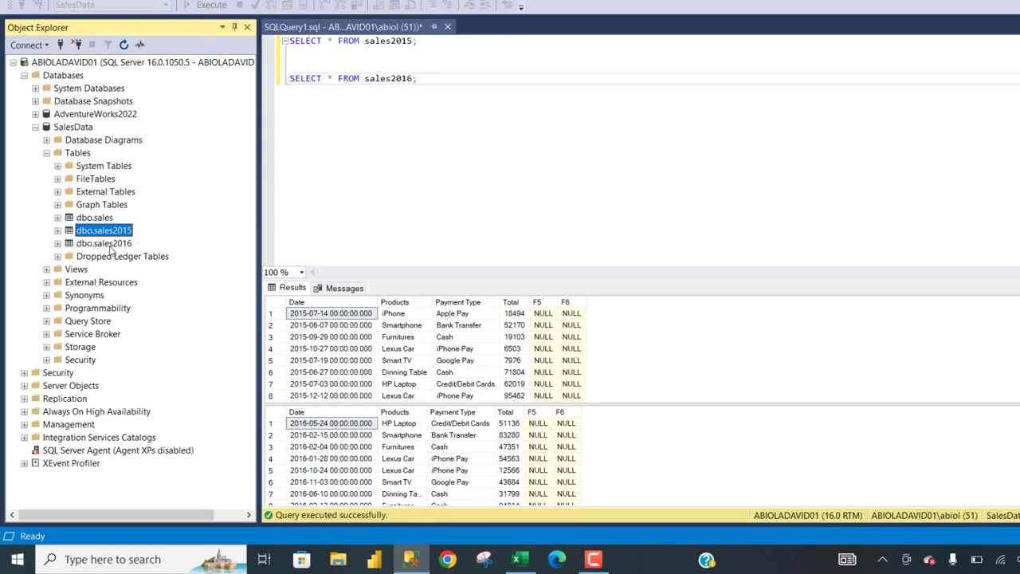
pyautogui.moveTo(467, 79); pyautogui.dragTo(270, 40)
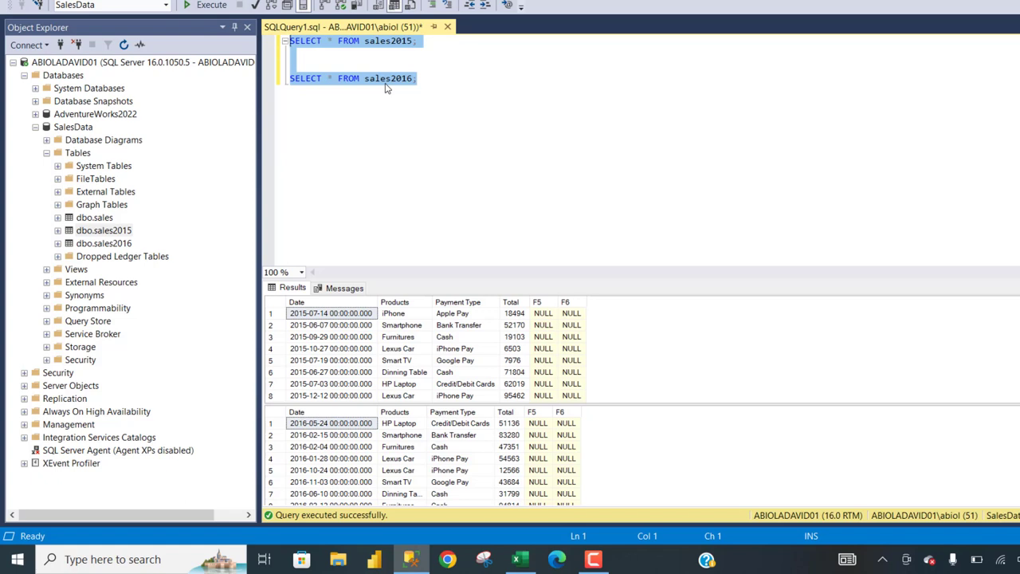
pyautogui.click(206, 6)
pyautogui.click(520, 558)
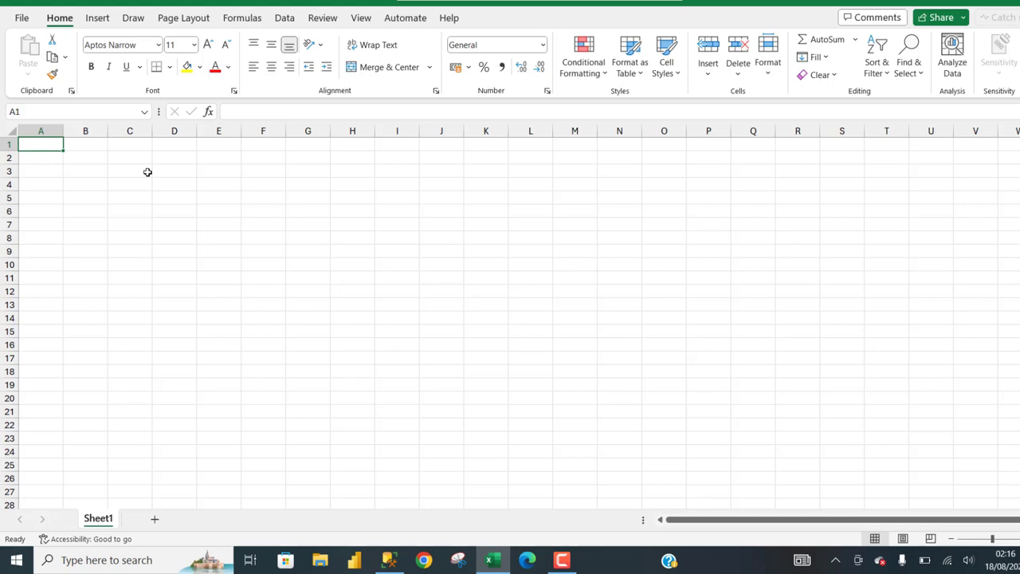
# Enter the value 1 in cell A1
pyautogui.write('1')
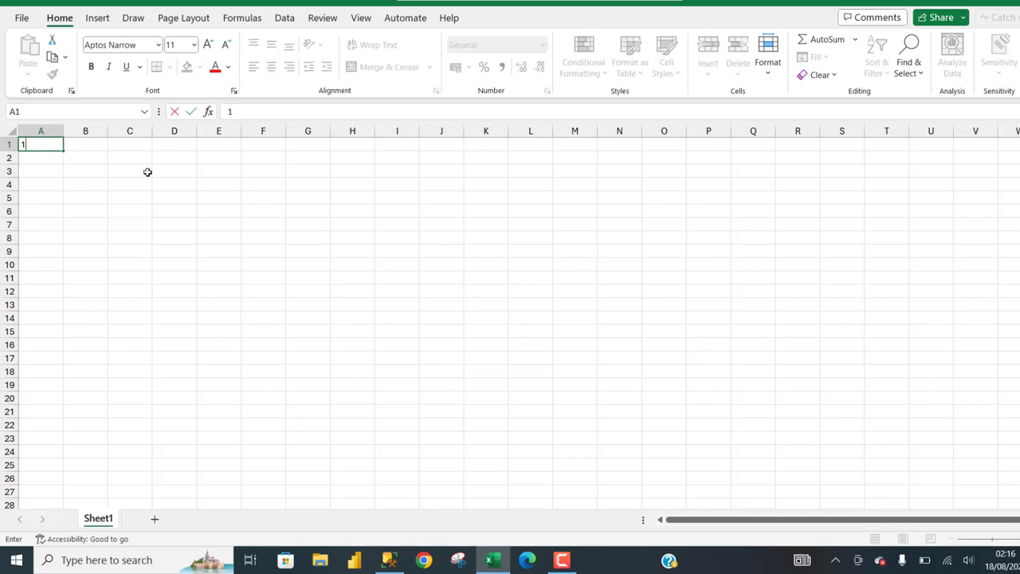
pyautogui.hotkey('ctrl', 'Return')
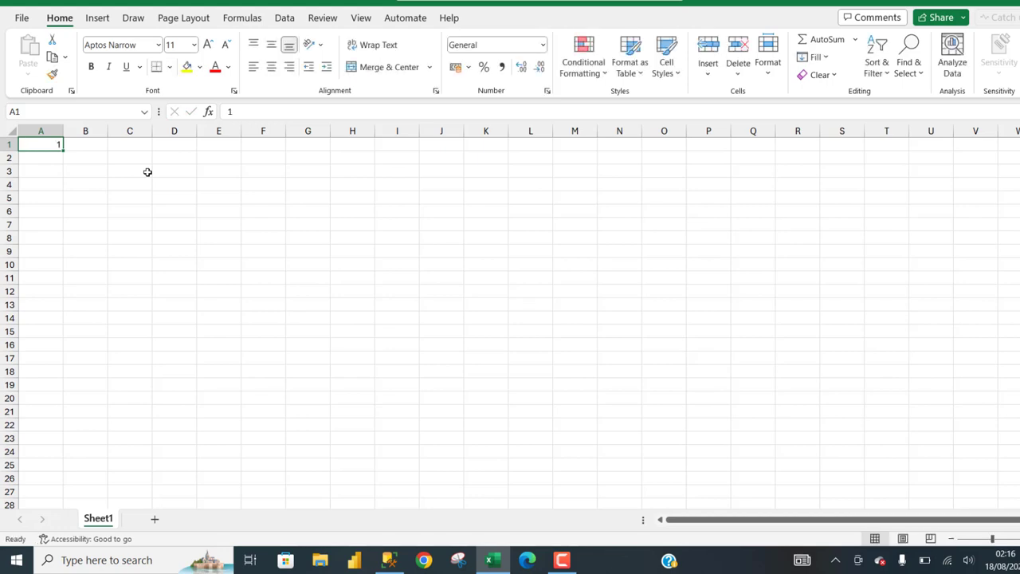
pyautogui.rightClick(39, 143)
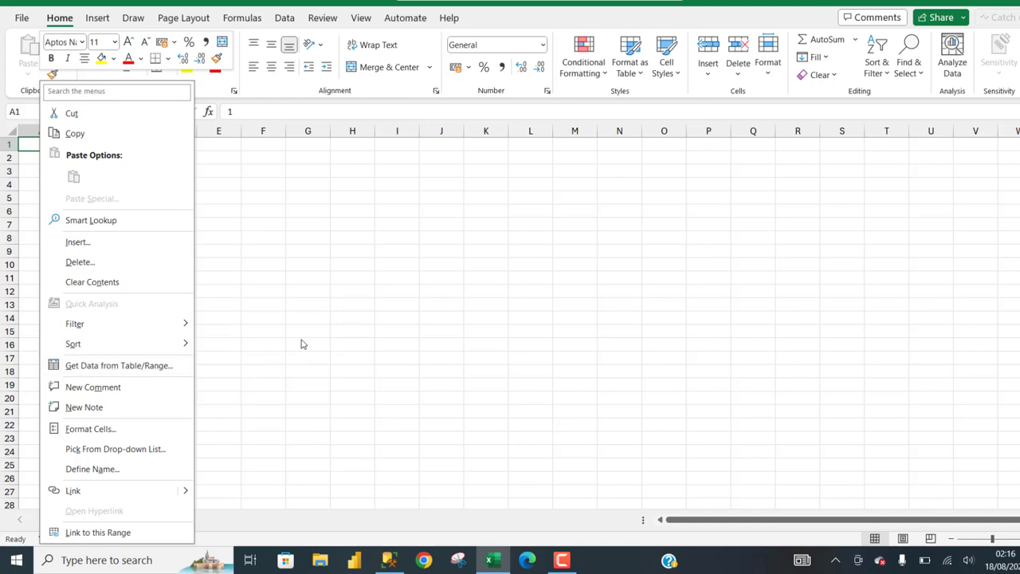
pyautogui.press('Escape')
# Turn cell A1 into a table with Data > From Table/Range, opening it in Power Query
pyautogui.click(282, 18)
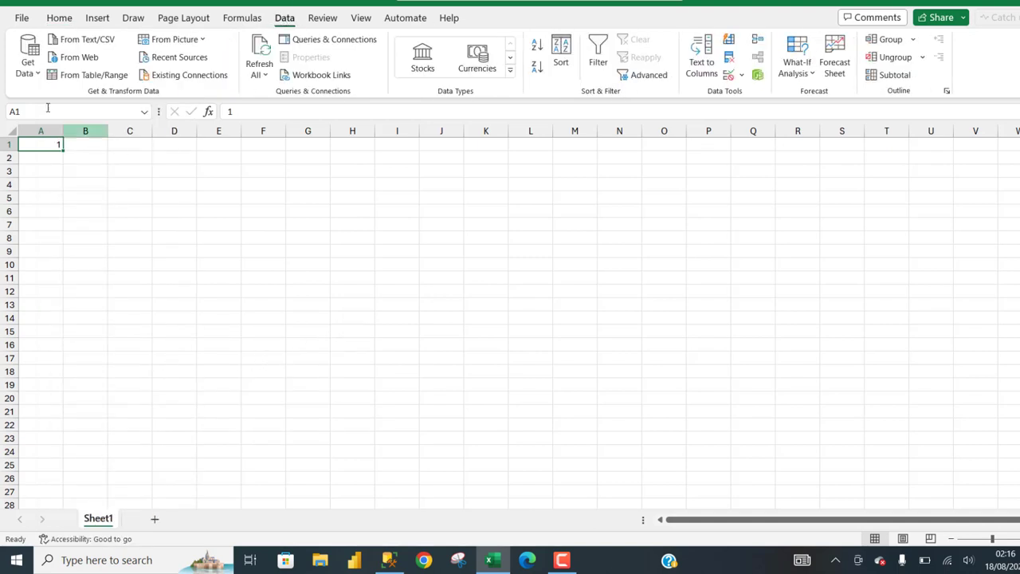
pyautogui.click(72, 80)
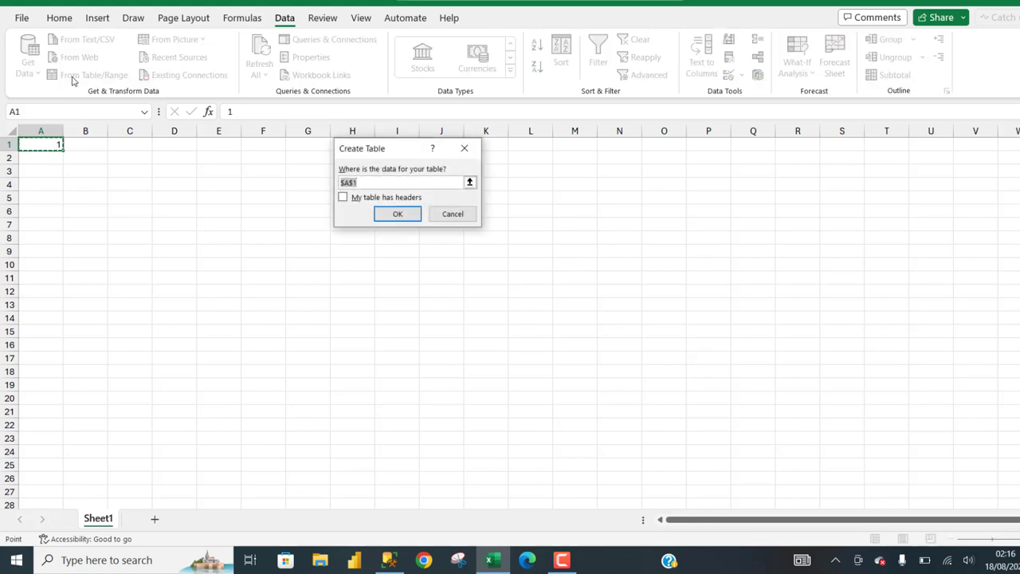
pyautogui.moveTo(363, 150); pyautogui.dragTo(200, 151)
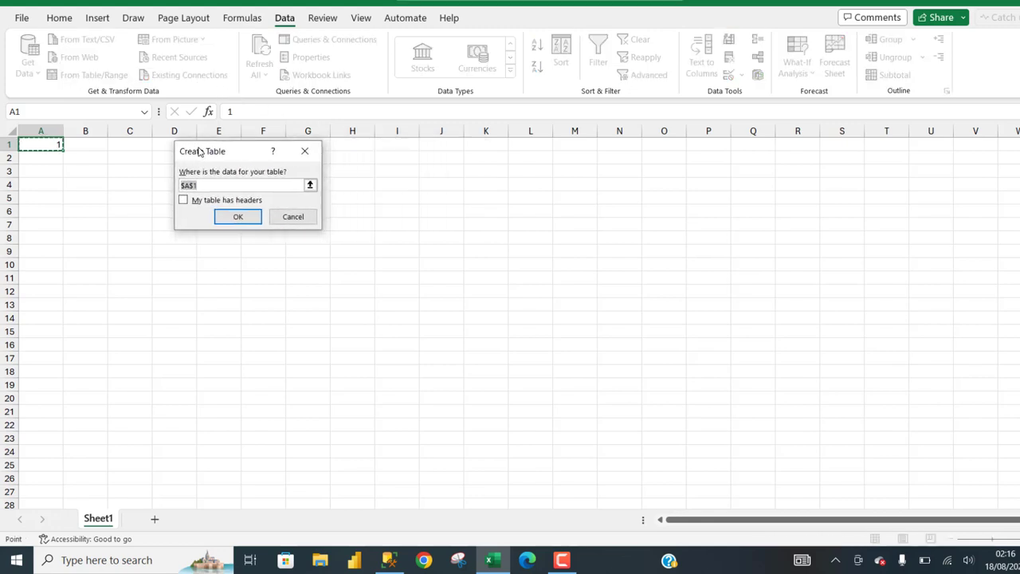
pyautogui.click(234, 215)
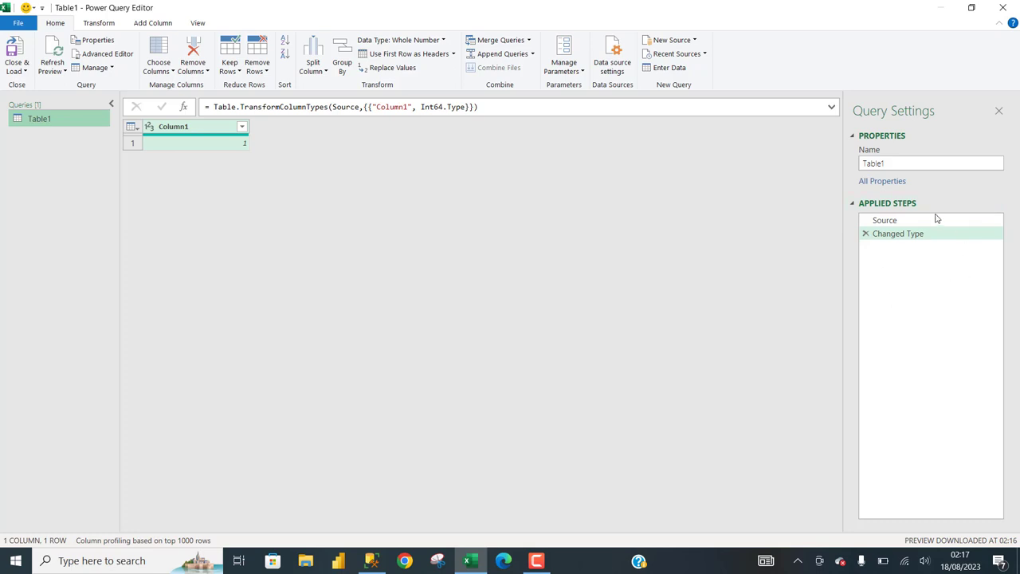
# Delete Table1's Changed Type step, leaving only Source
pyautogui.click(866, 234)
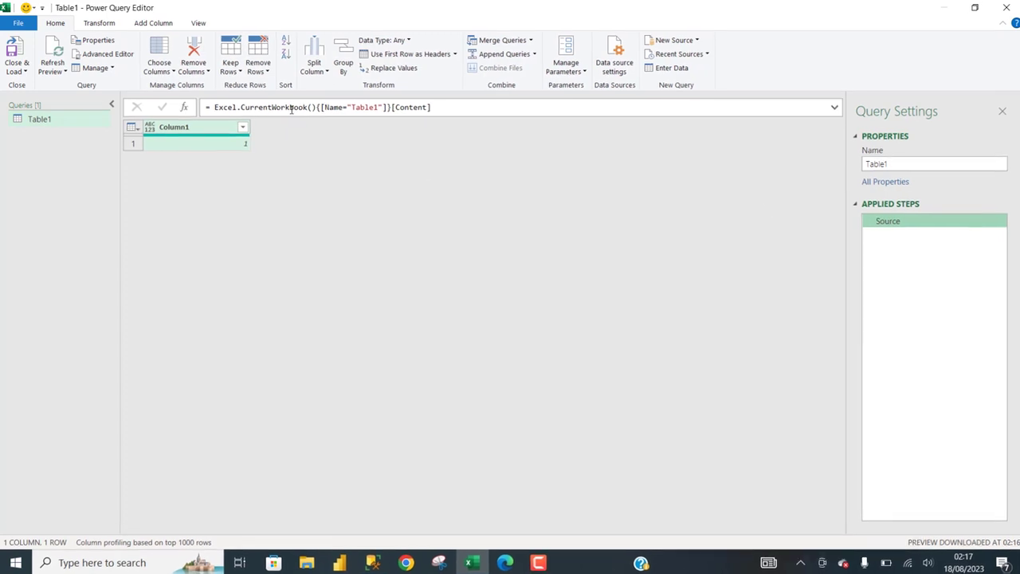
# Replace the Source formula with an empty = Odbc.Query( call
pyautogui.moveTo(449, 106); pyautogui.dragTo(235, 118)
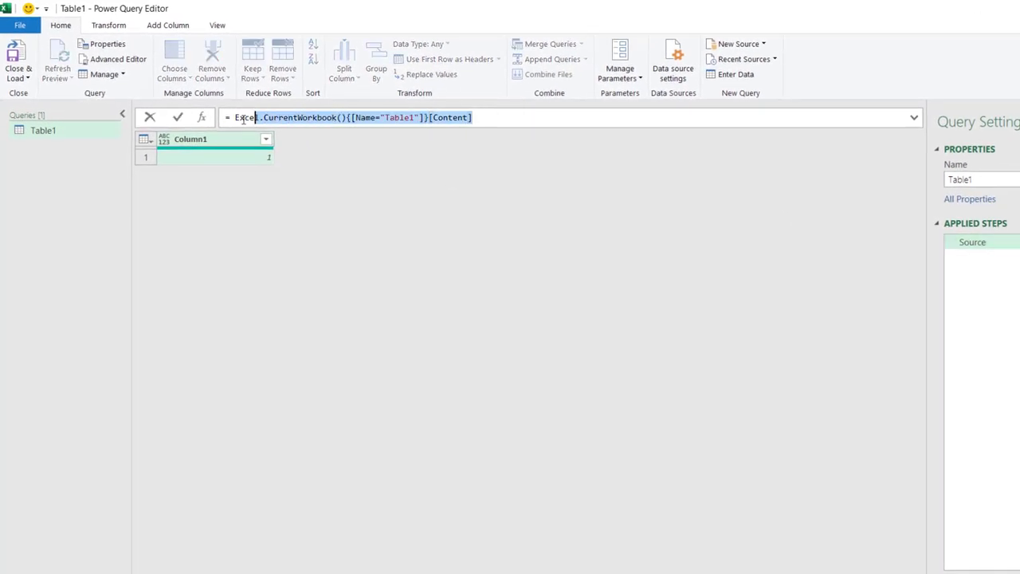
pyautogui.press('BackSpace')
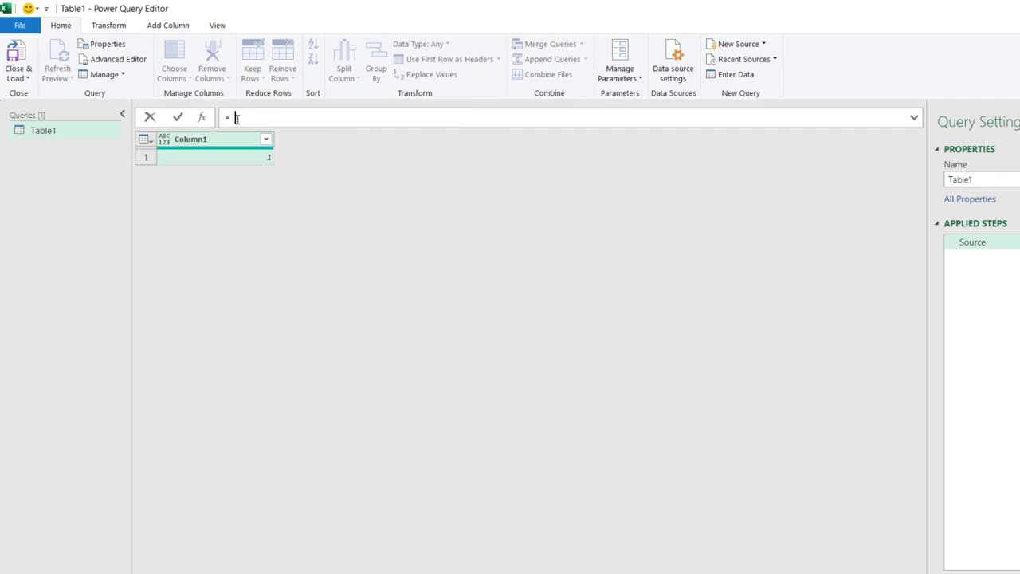
pyautogui.write('od')
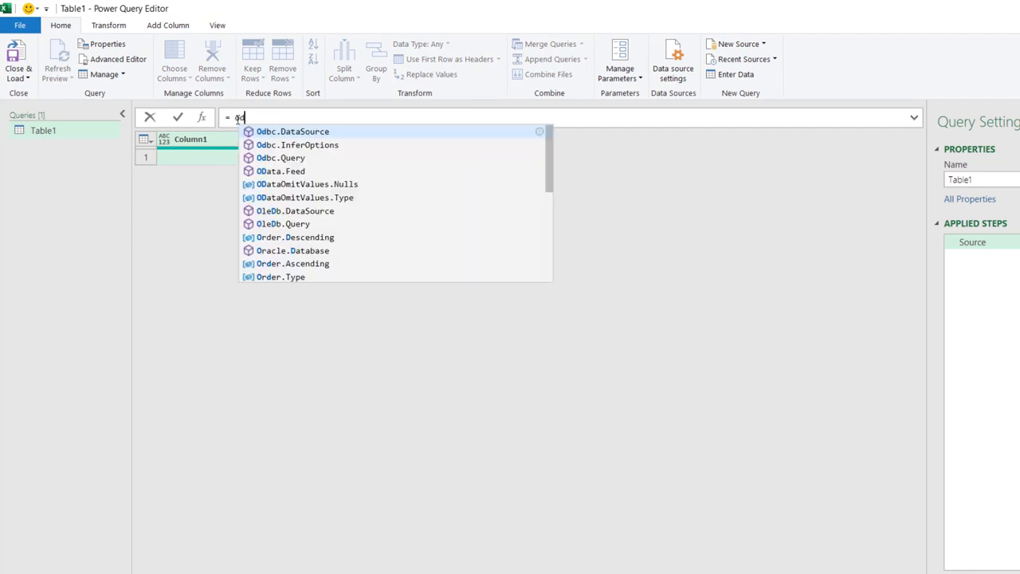
pyautogui.write('bc')
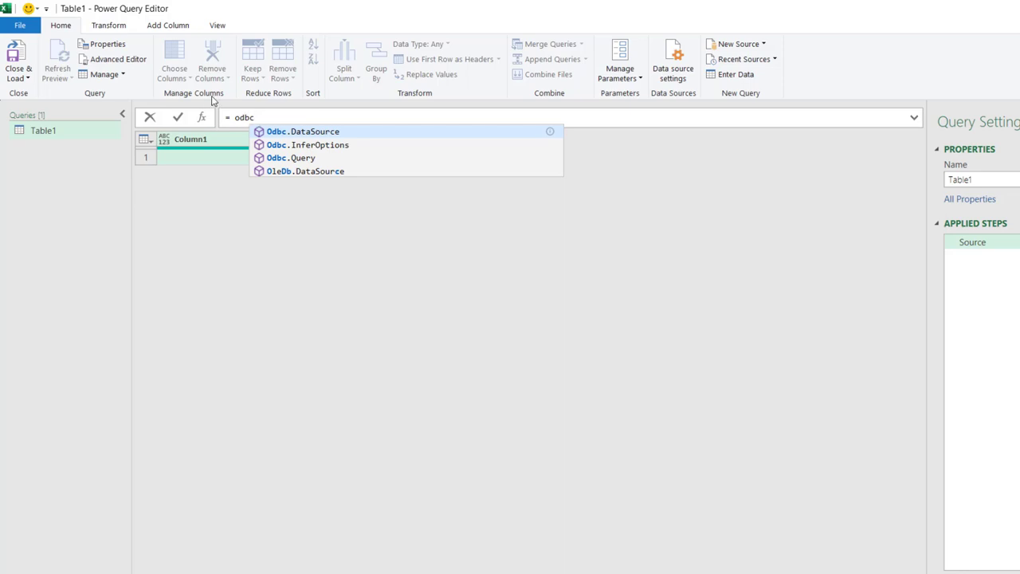
pyautogui.press('Down')
pyautogui.press('Down')
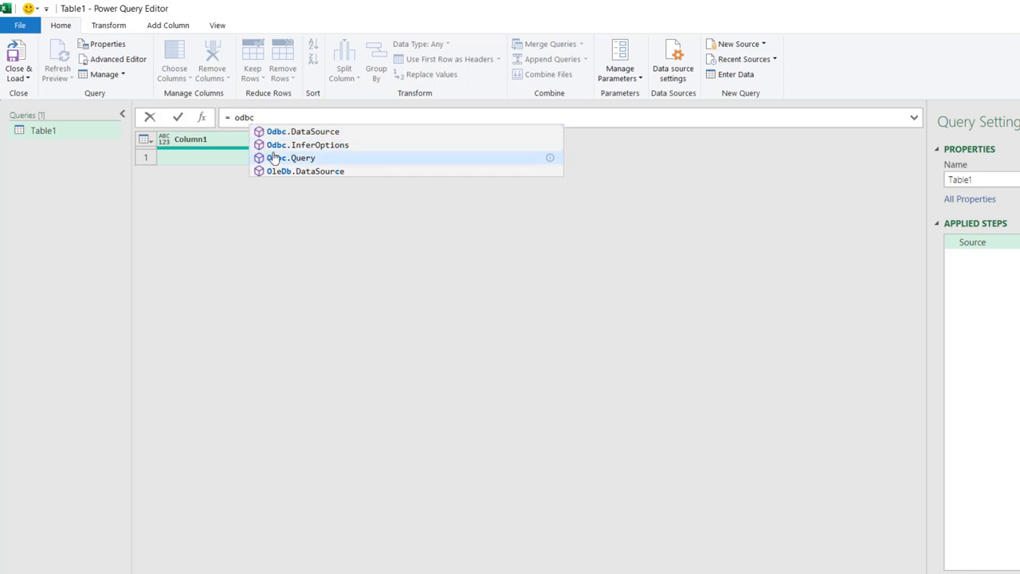
pyautogui.click(274, 158)
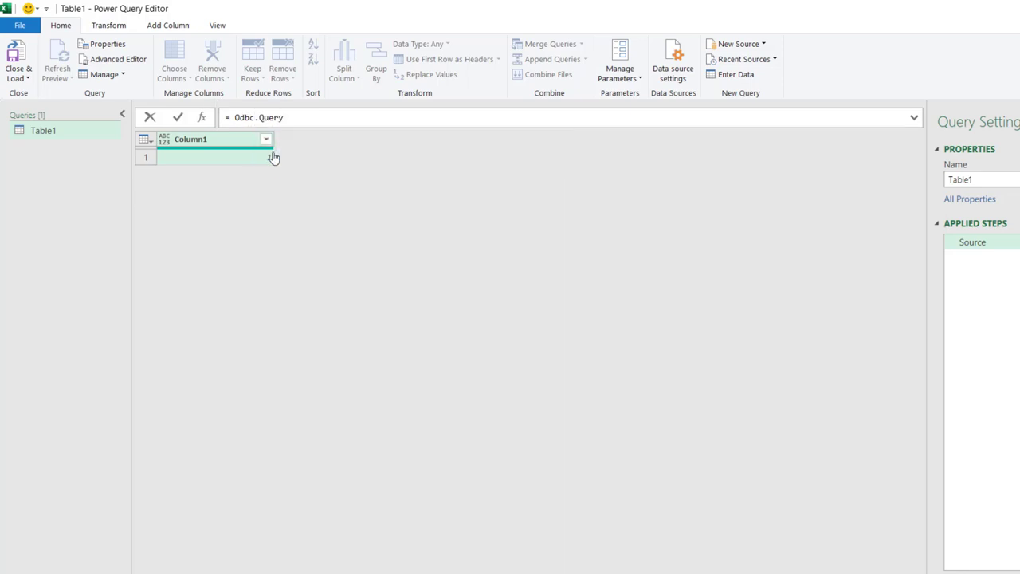
pyautogui.write('(')
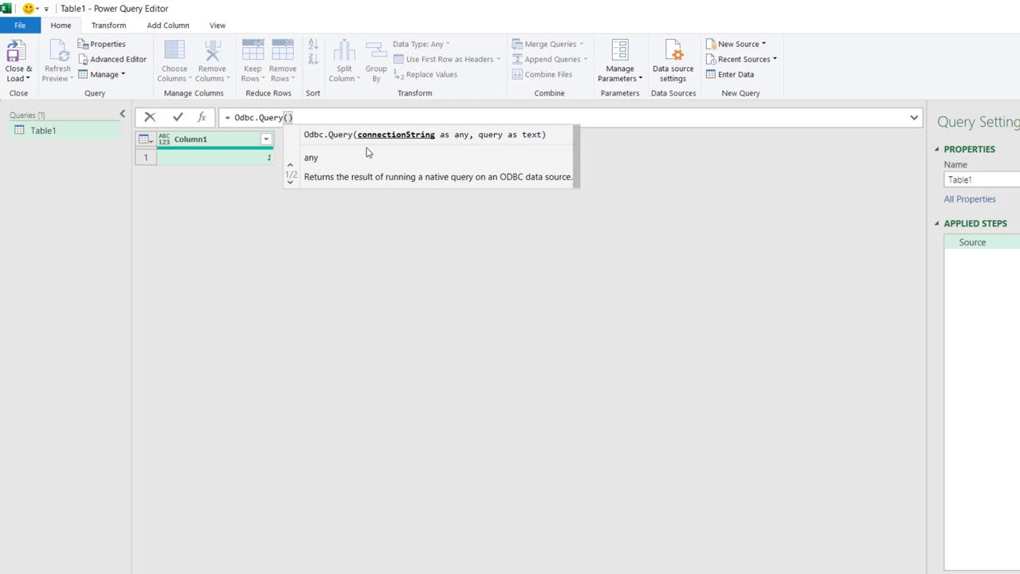
# Give Odbc.Query the arguments "dsn=SQLServer" and "Select * from SalesData"
pyautogui.write('"dsn')
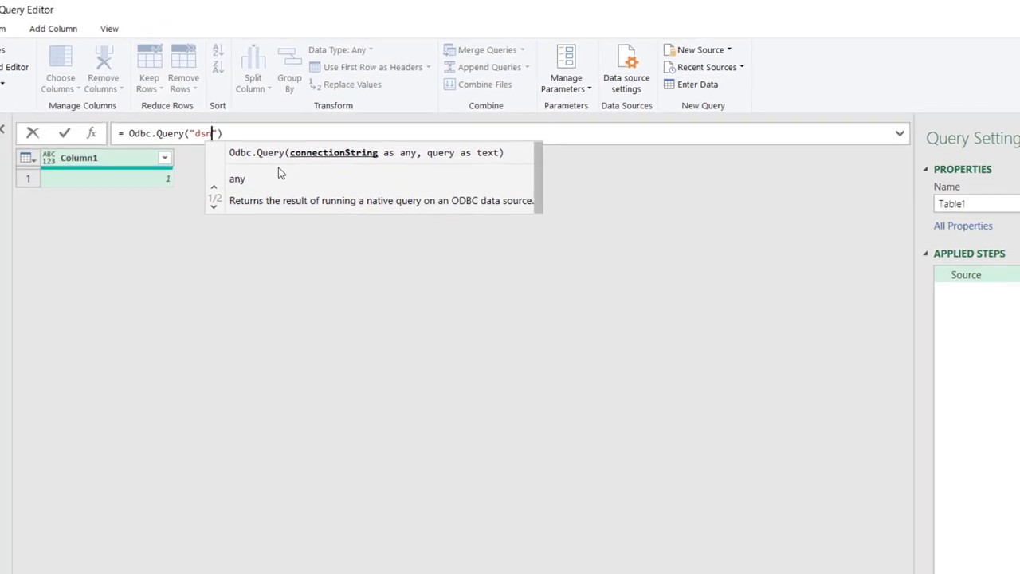
pyautogui.write('=SQL')
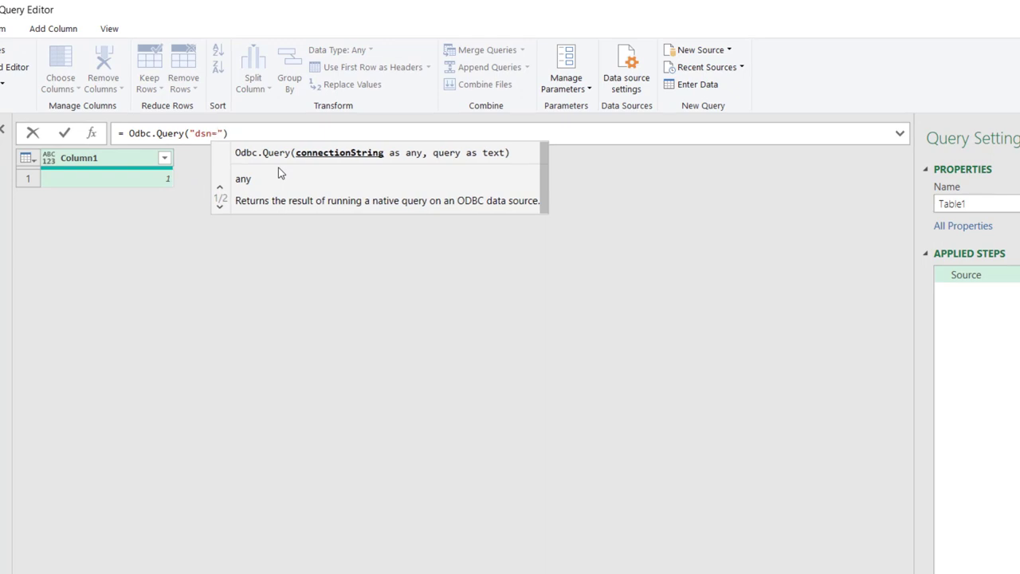
pyautogui.write('Server')
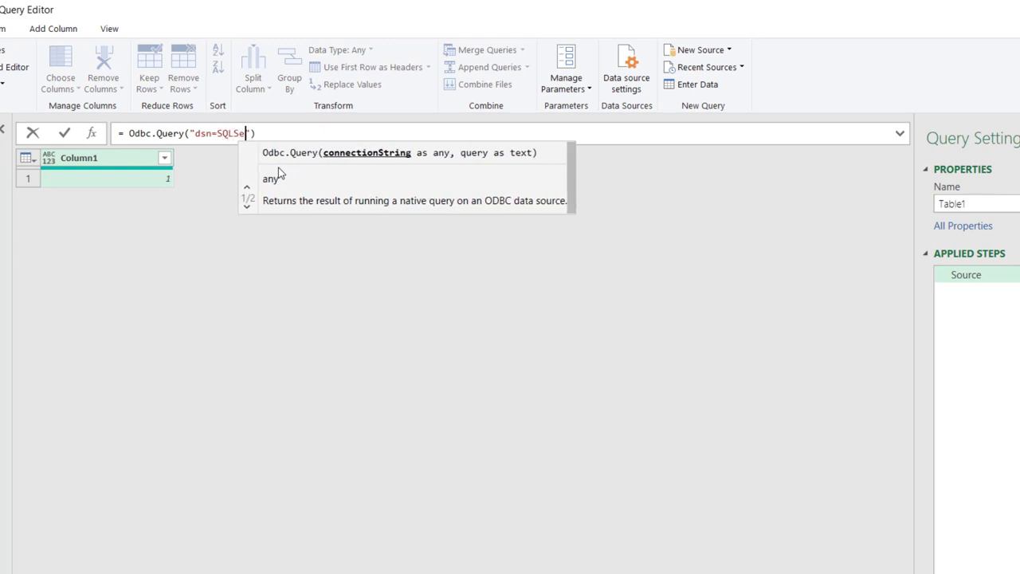
pyautogui.write('",')
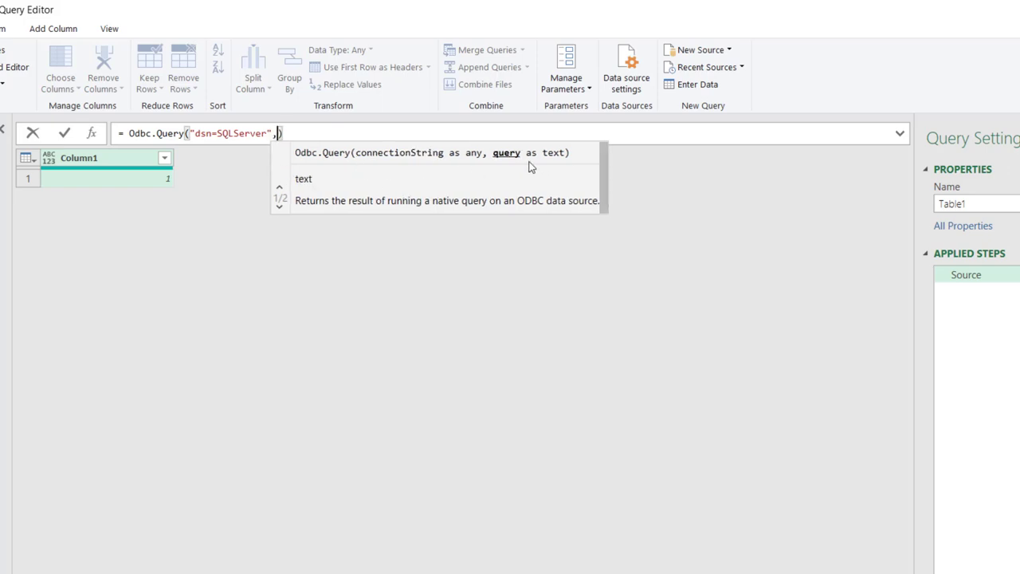
pyautogui.write('"')
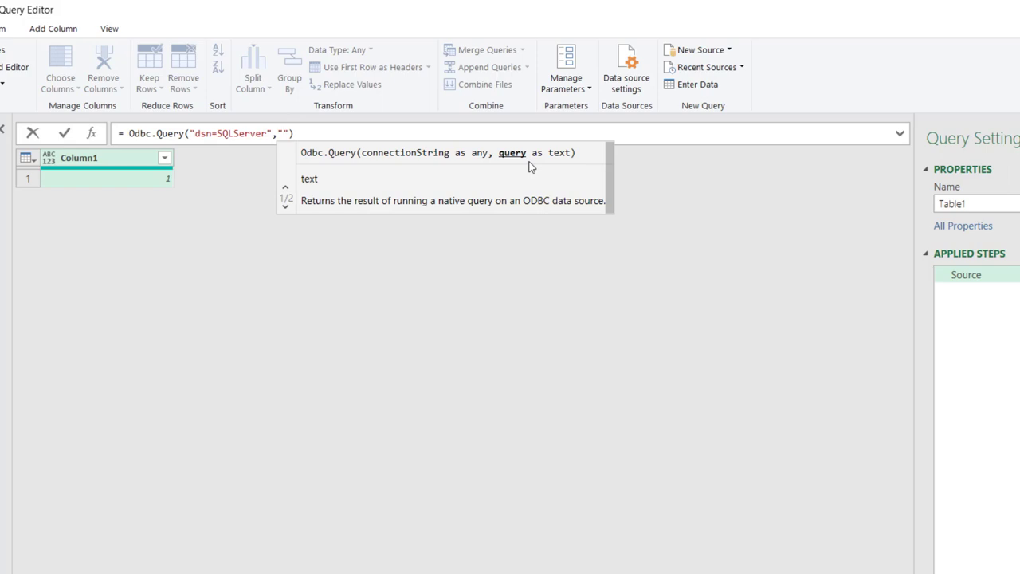
pyautogui.write('Select')
pyautogui.write(' * fro')
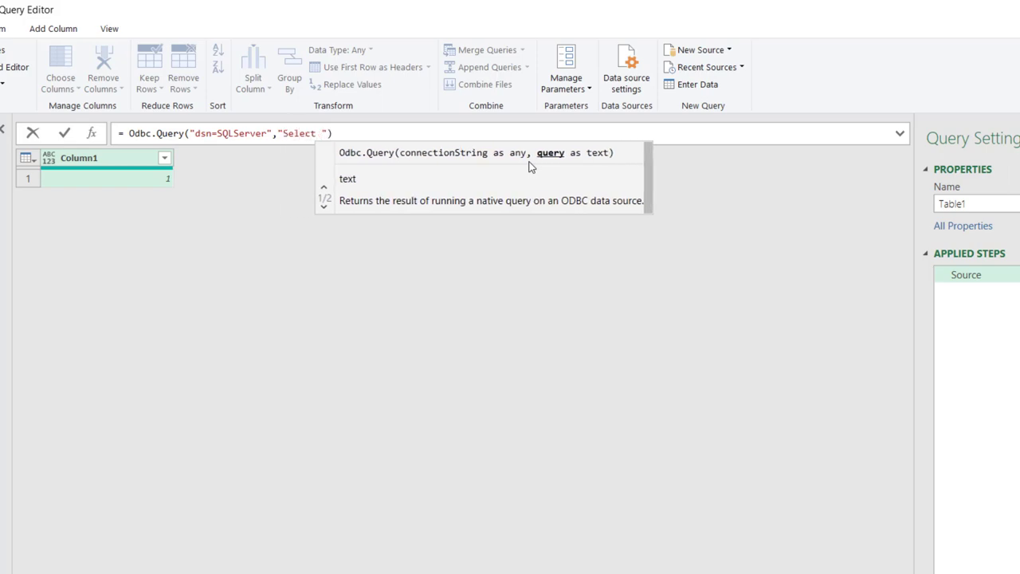
pyautogui.write('m')
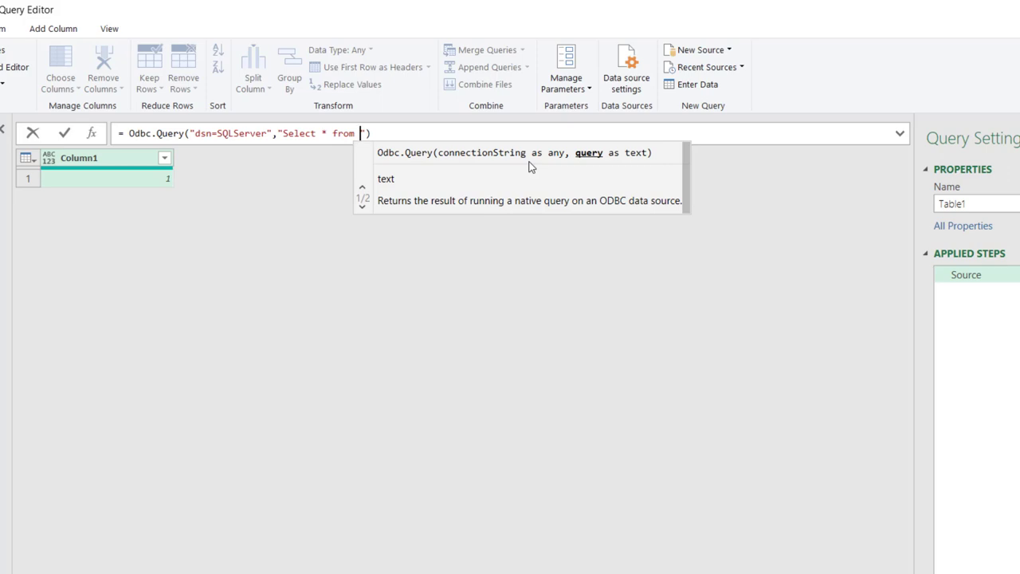
pyautogui.write('SalesD')
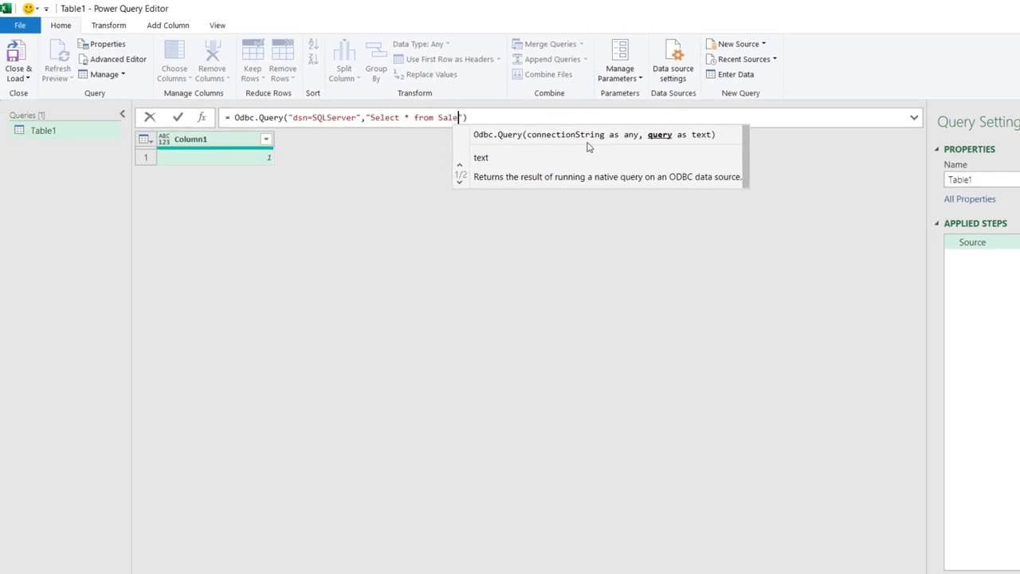
pyautogui.write('ata')
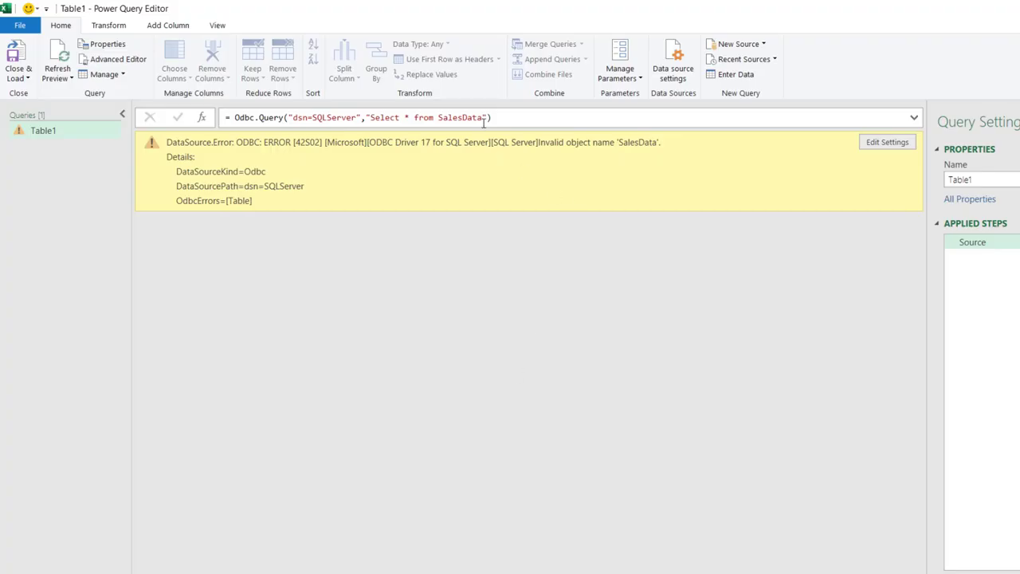
# Extend the SQL to Select * from SalesData.dbo.sales2015 followed by Union All
pyautogui.click(482, 118)
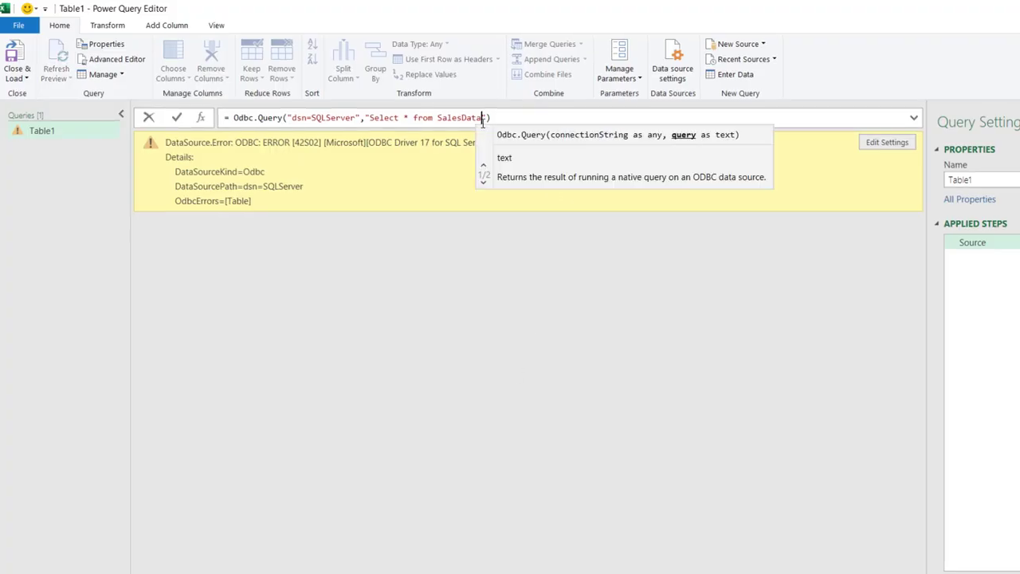
pyautogui.write('.dbo')
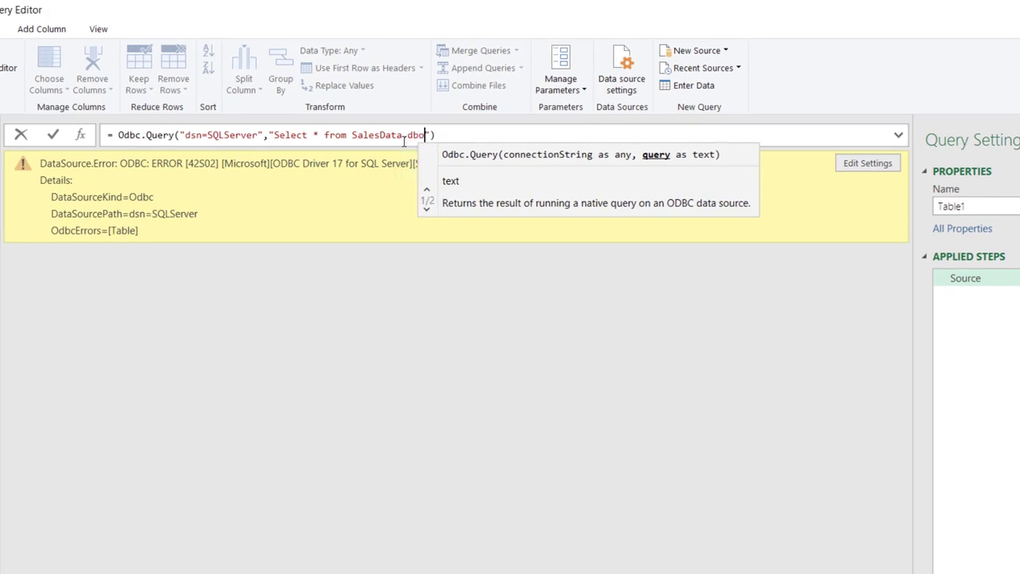
pyautogui.write('.')
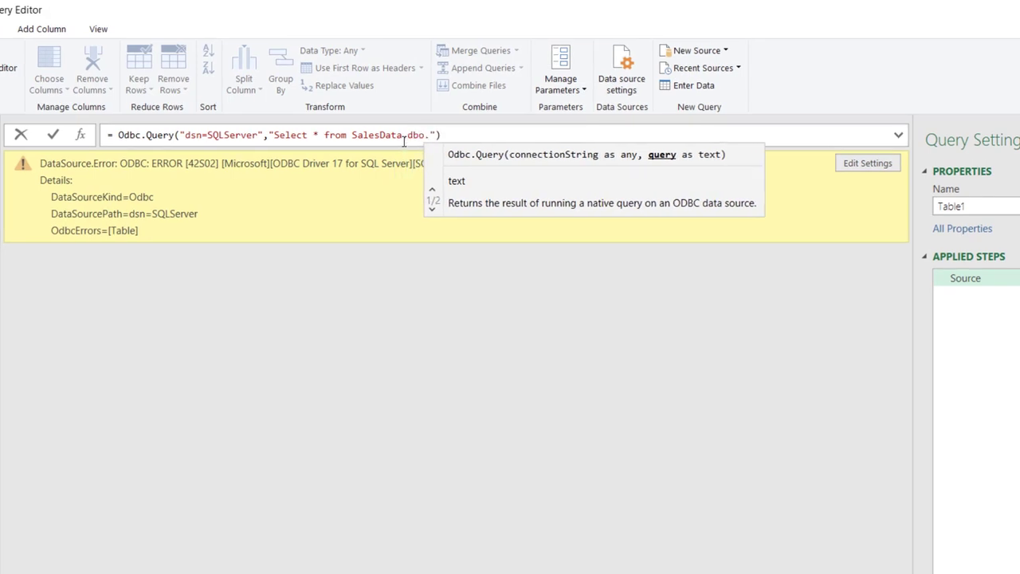
pyautogui.write('sales2015')
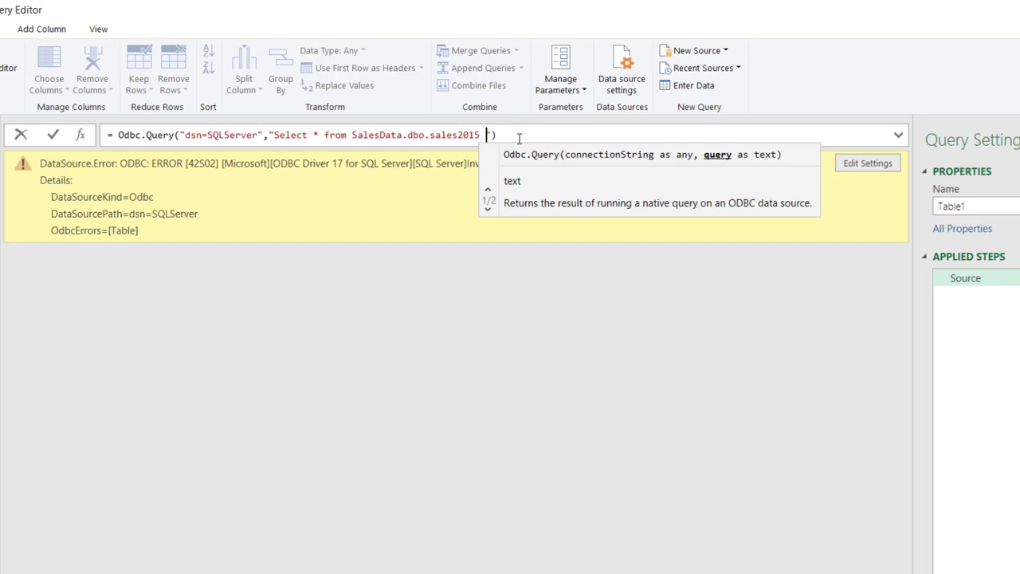
pyautogui.write('union')
pyautogui.press('BackSpace')
pyautogui.press('BackSpace')
pyautogui.press('BackSpace')
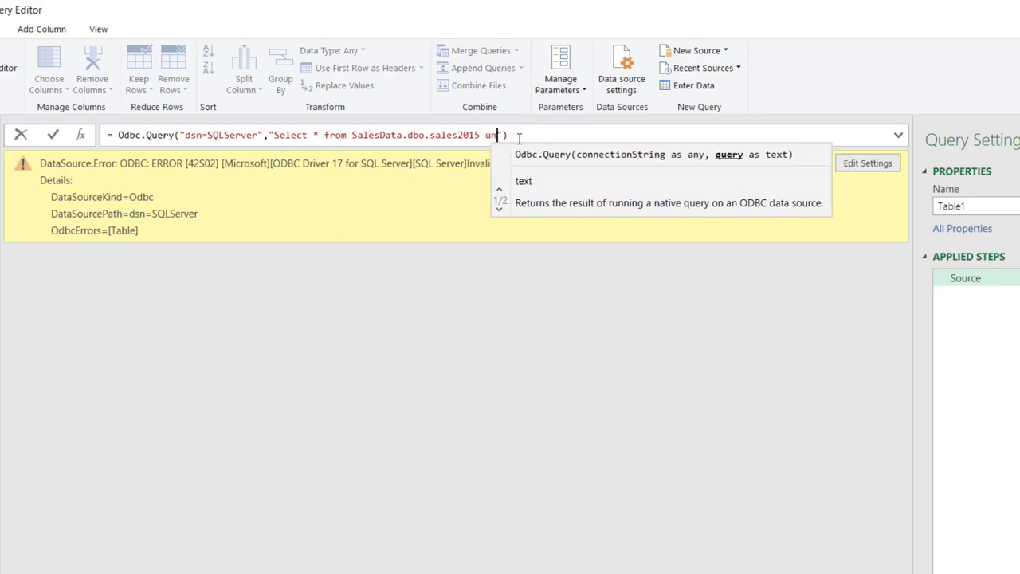
pyautogui.press('BackSpace')
pyautogui.press('BackSpace')
pyautogui.write('Union')
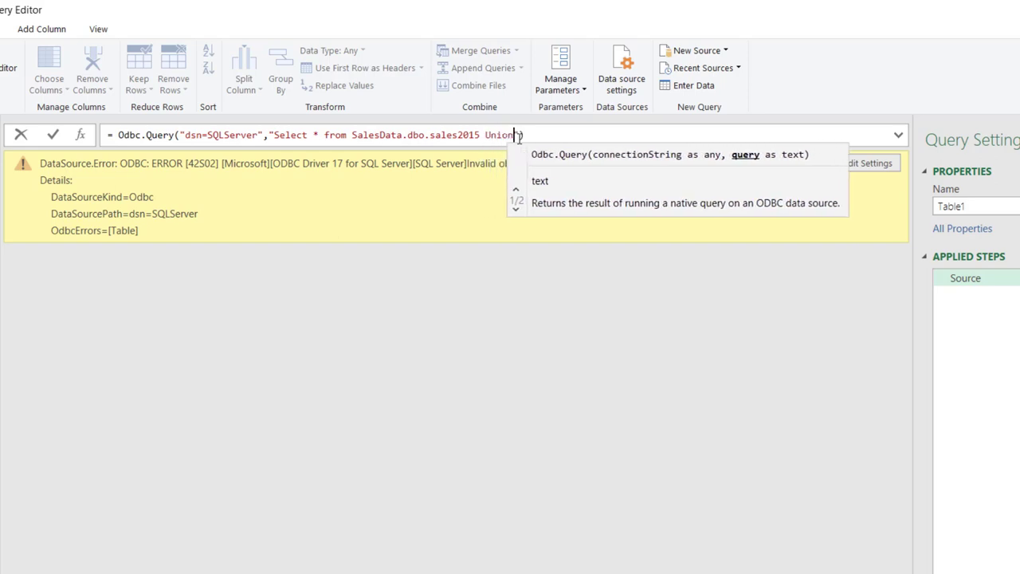
pyautogui.write(' All')
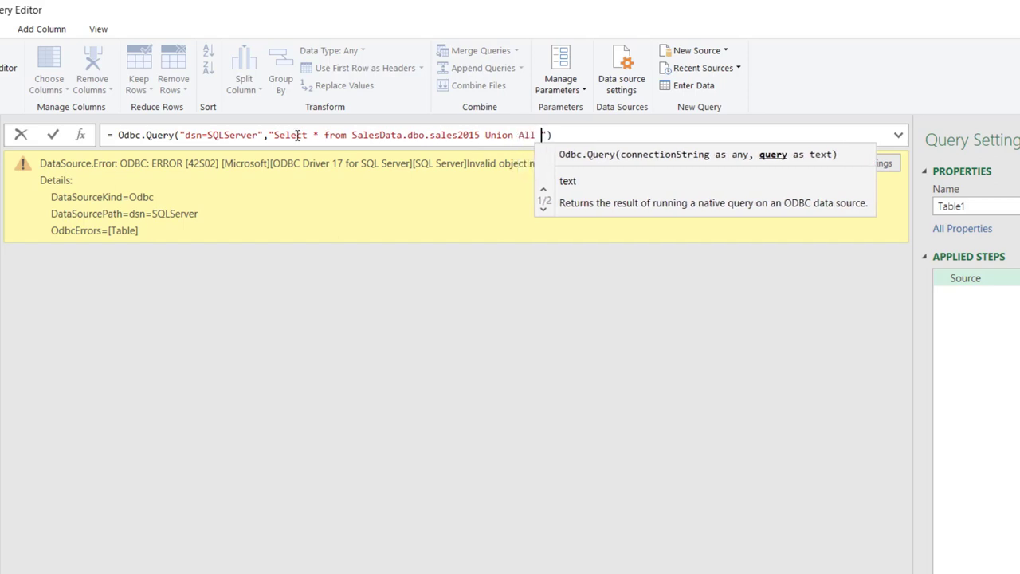
# Paste a second SELECT after Union All for sales2016, add a semicolon, and commit the query
pyautogui.moveTo(275, 137); pyautogui.dragTo(481, 135)
pyautogui.hotkey('ctrl', 'c')
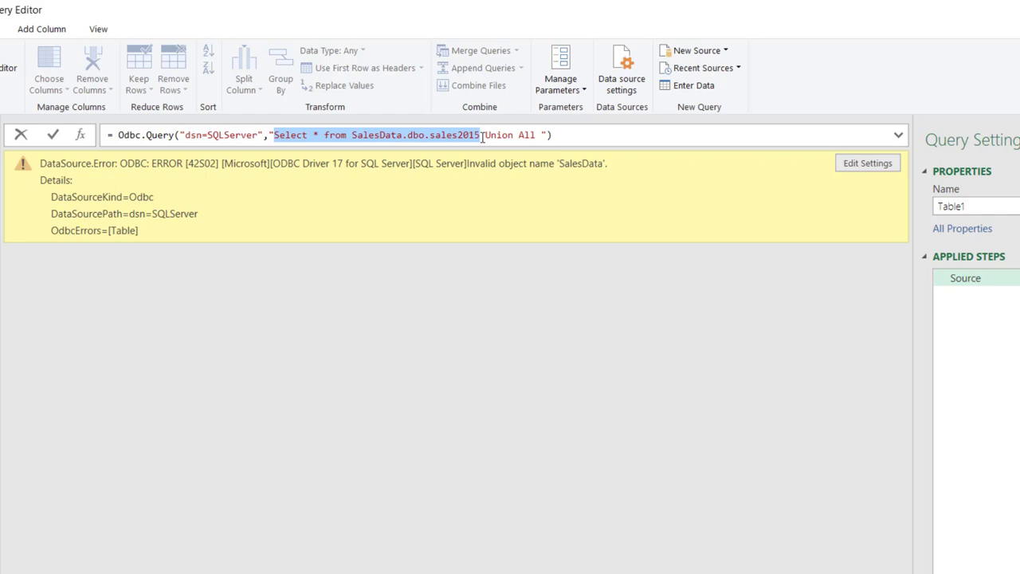
pyautogui.click(537, 135)
pyautogui.hotkey('ctrl', 'v')
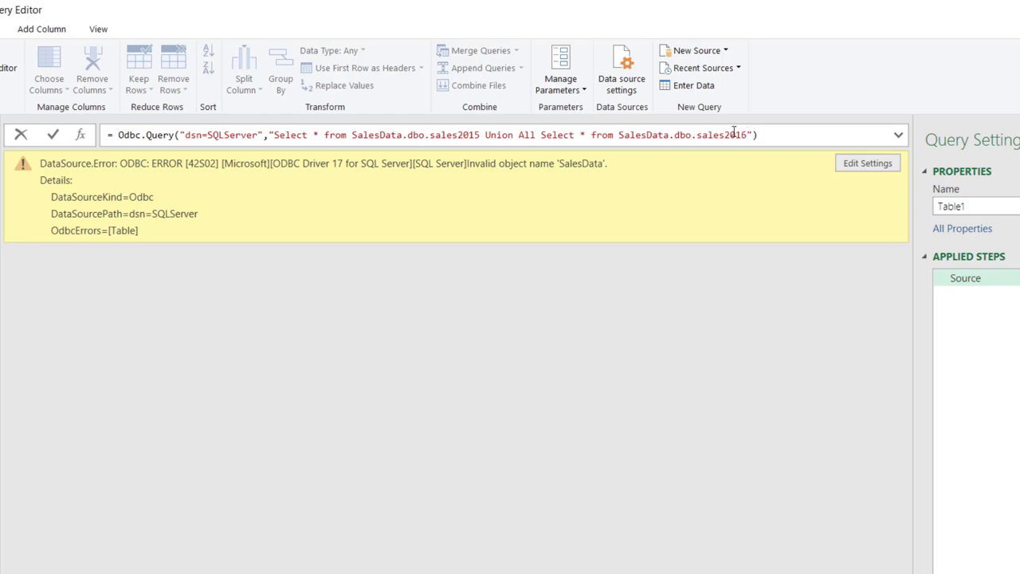
pyautogui.write(';')
pyautogui.click(129, 135)
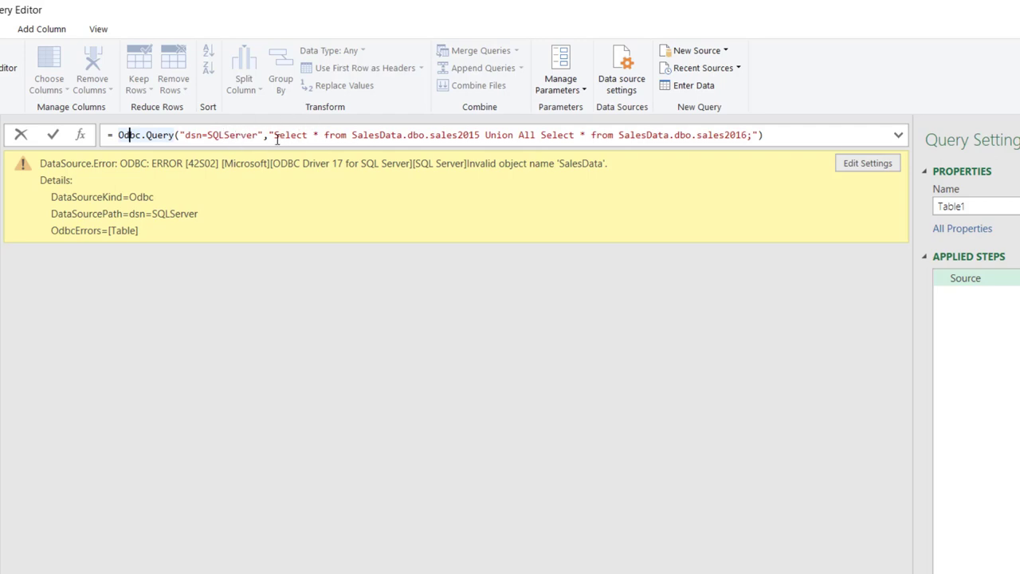
pyautogui.moveTo(274, 134); pyautogui.dragTo(749, 136)
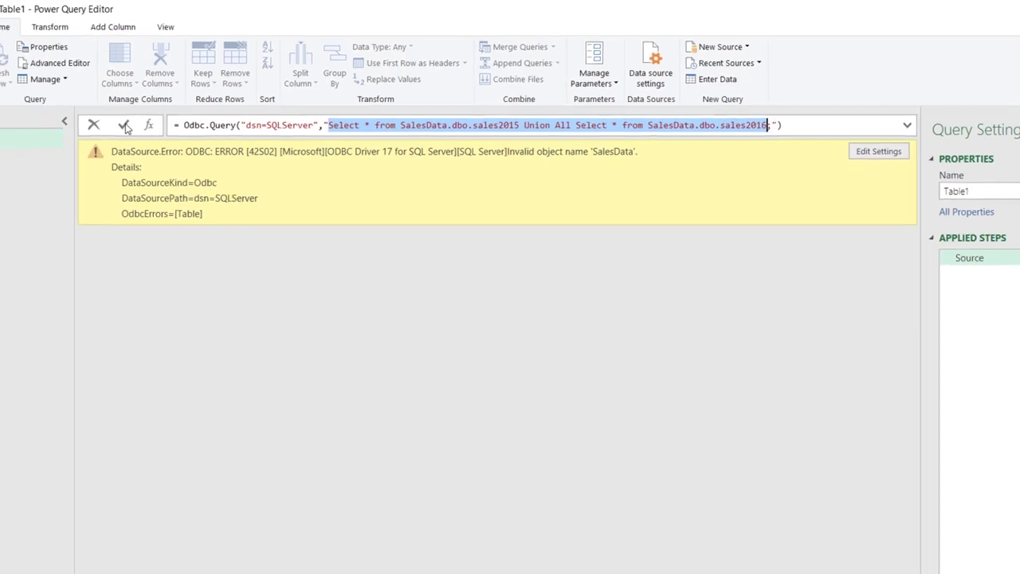
pyautogui.click(123, 126)
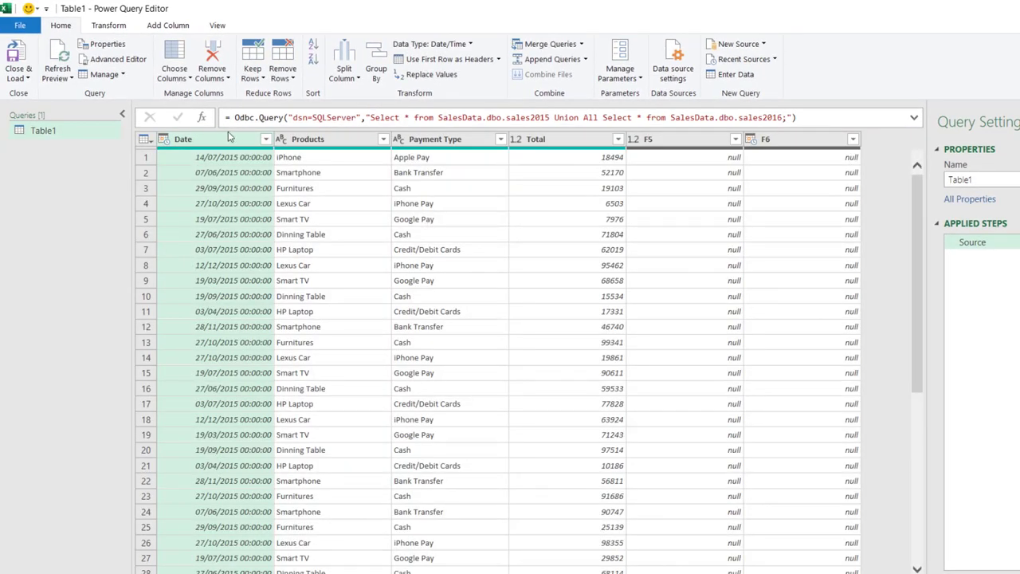
# Remove the empty F5 and F6 columns, then select the remaining Date, Products, Payment Type and Total columns
pyautogui.click(660, 139)
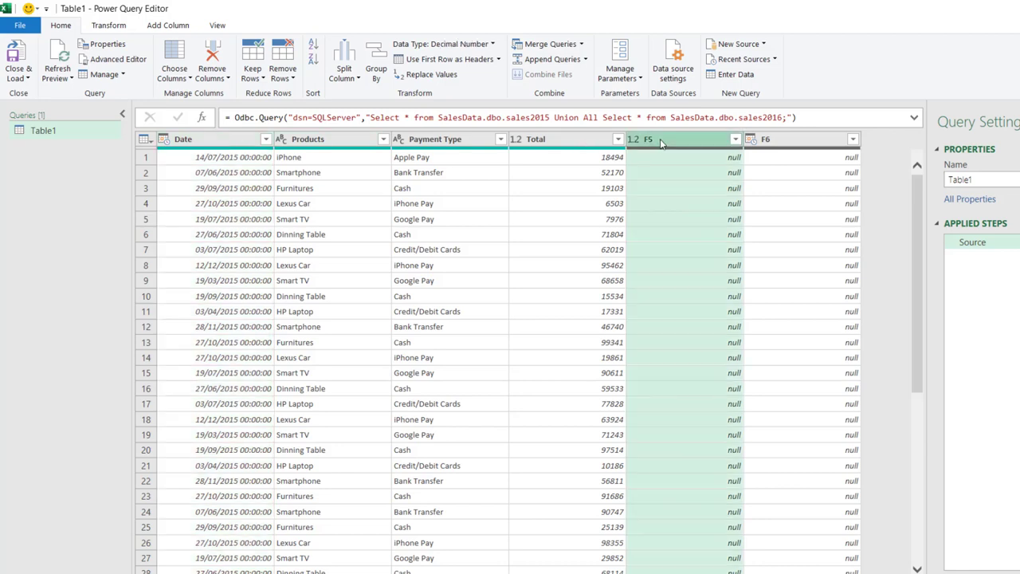
pyautogui.keyDown('shift'); pyautogui.click(781, 140); pyautogui.keyUp('shift')
pyautogui.rightClick(789, 142)
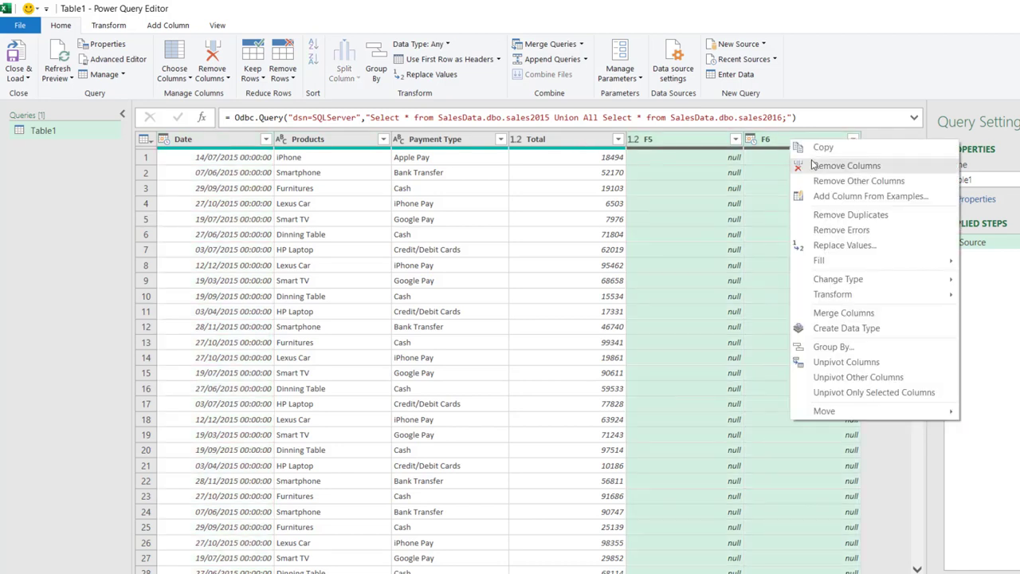
pyautogui.click(815, 165)
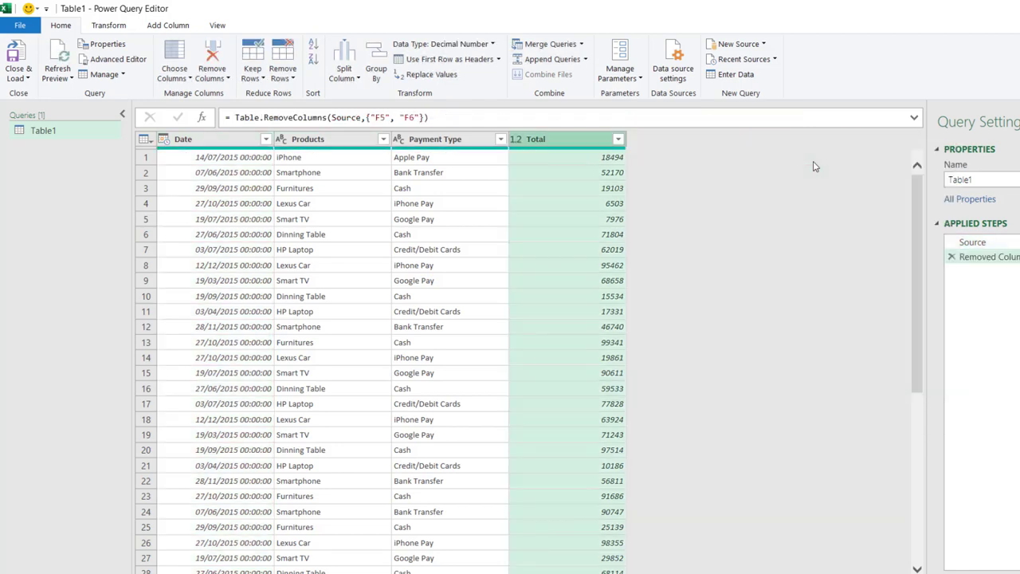
pyautogui.click(223, 146)
pyautogui.keyDown('shift'); pyautogui.click(567, 143); pyautogui.keyUp('shift')
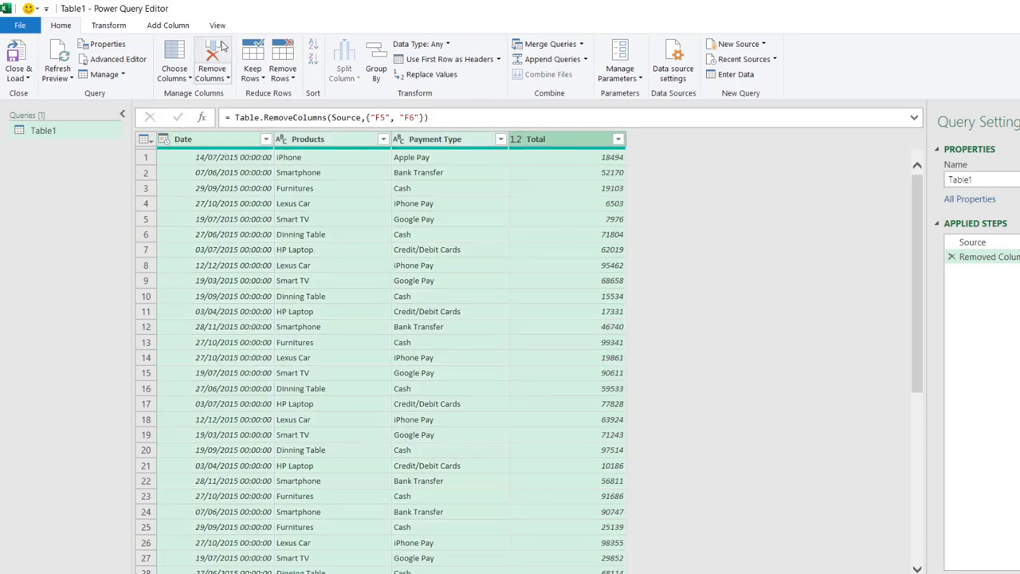
pyautogui.click(109, 25)
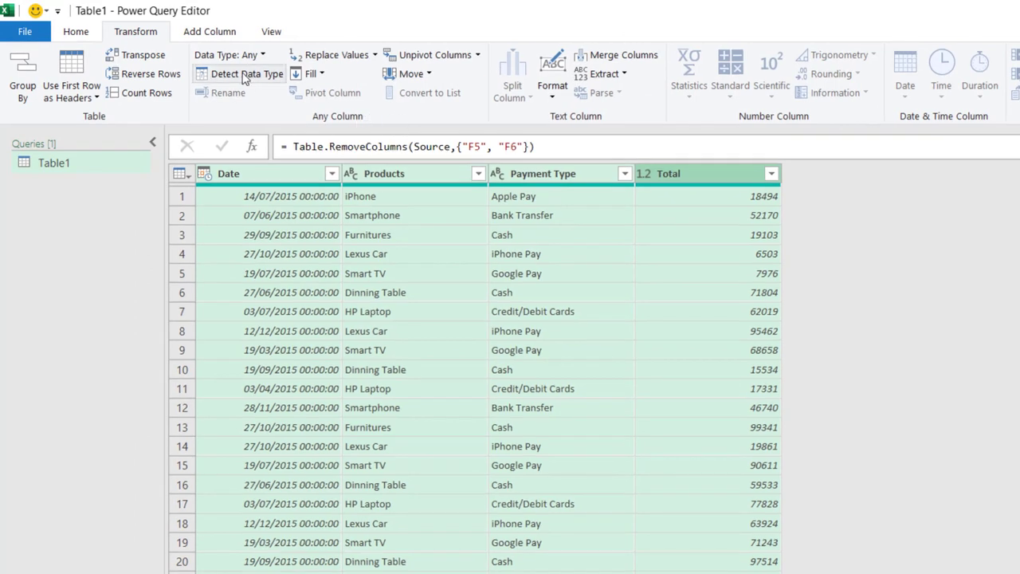
# Detect data types for all columns and change Date to date-only, replacing the existing conversion
pyautogui.click(241, 77)
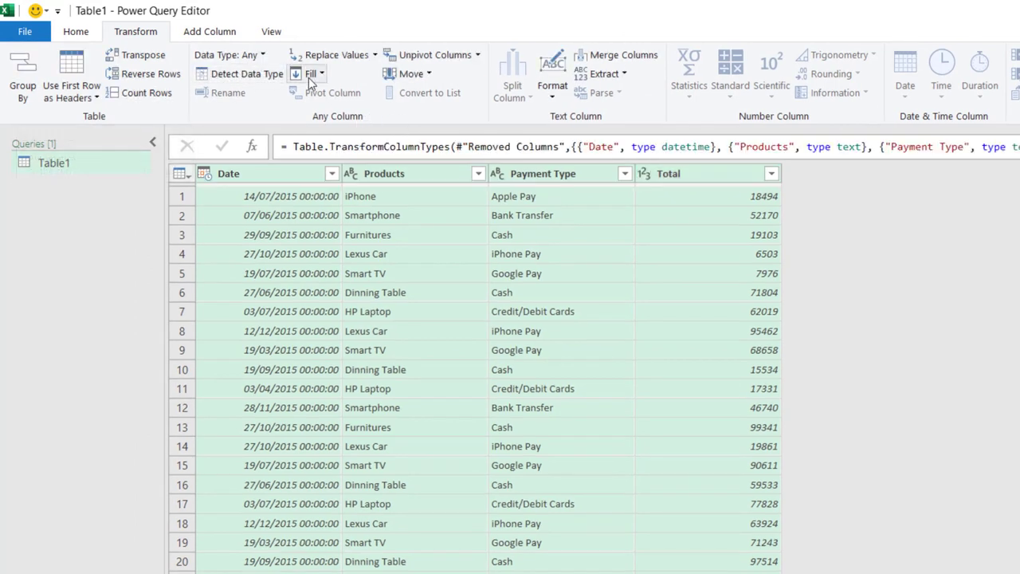
pyautogui.click(377, 177)
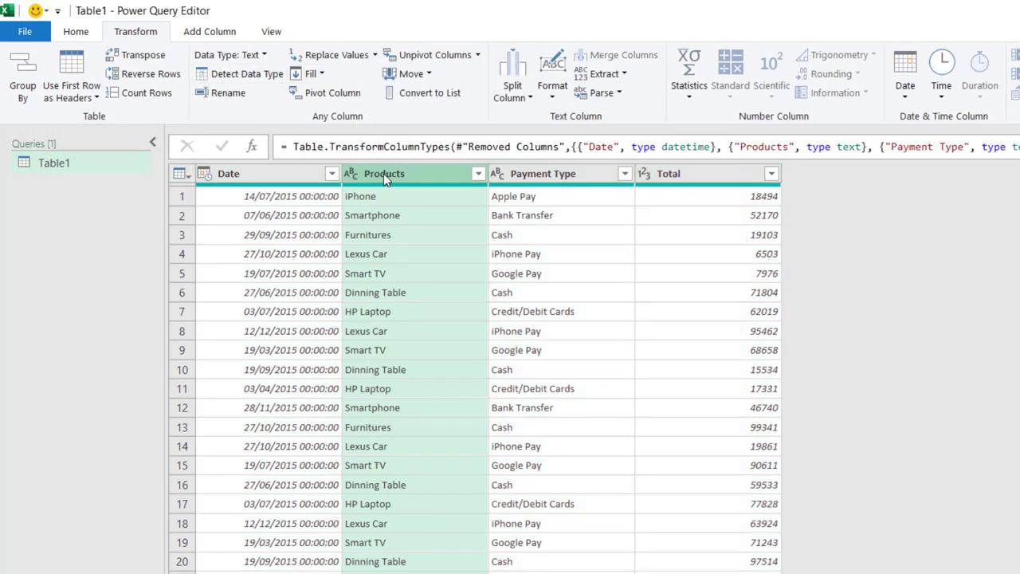
pyautogui.click(515, 178)
pyautogui.click(695, 175)
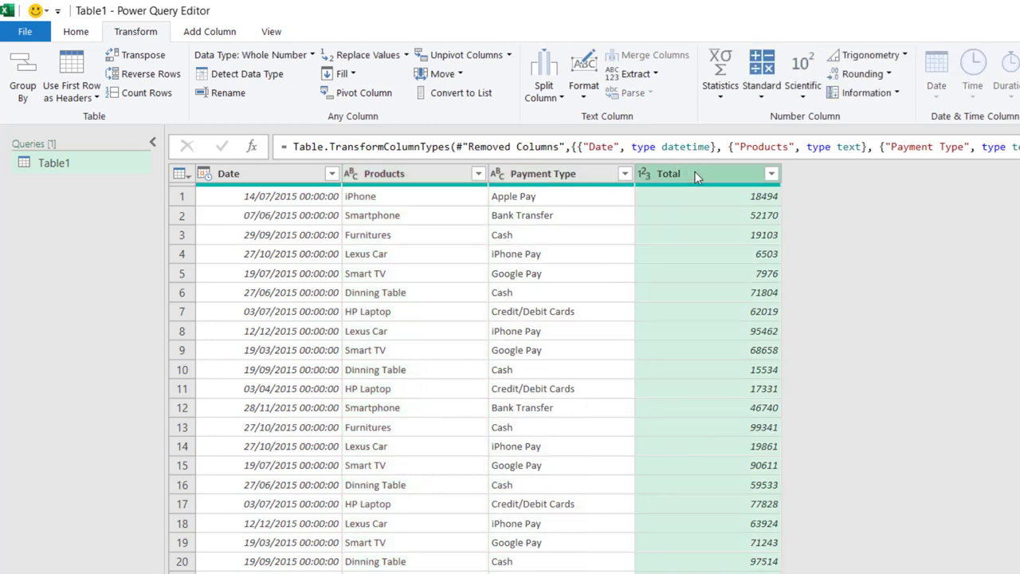
pyautogui.click(204, 173)
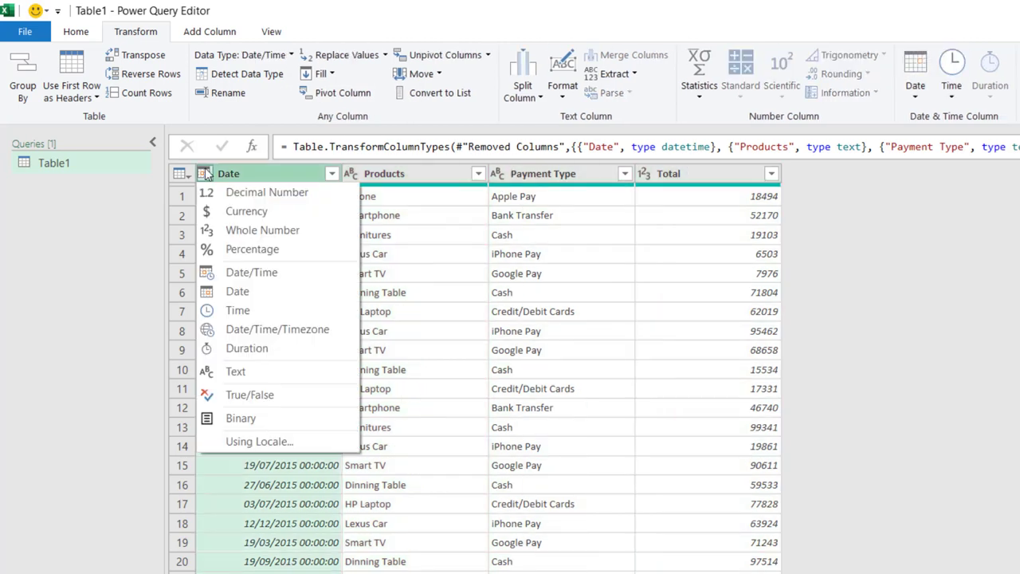
pyautogui.click(236, 277)
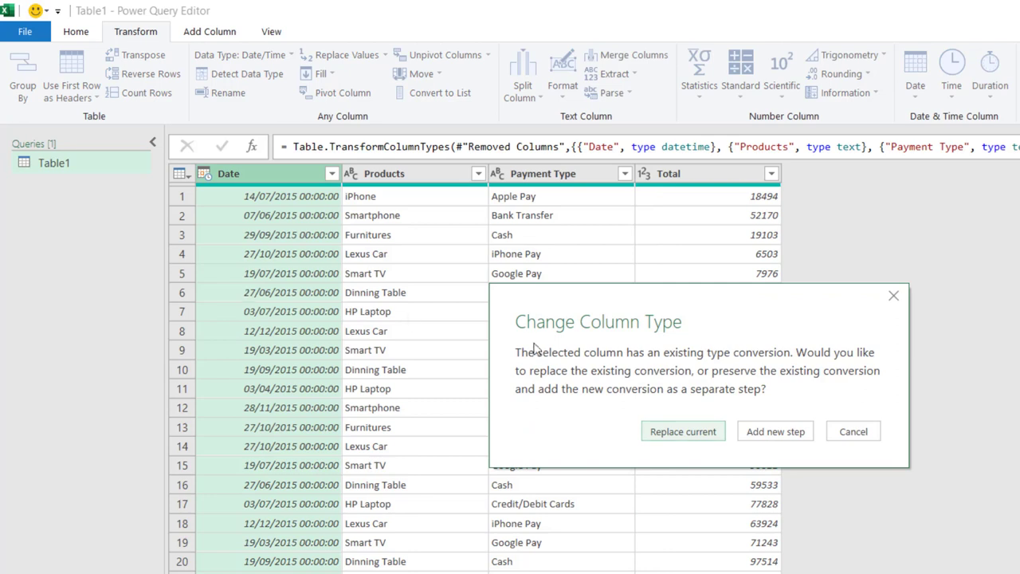
pyautogui.click(686, 434)
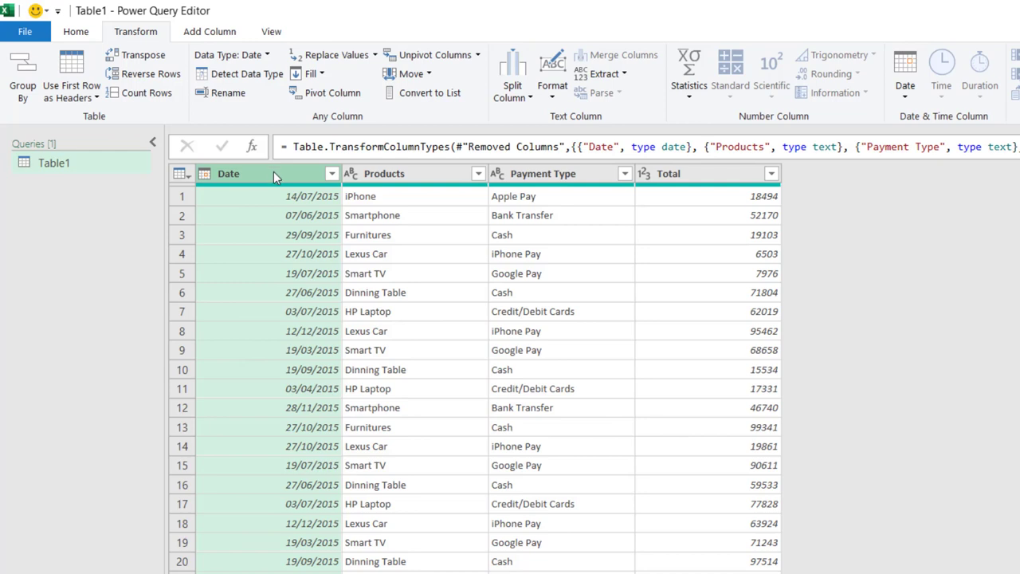
# Add a Year column extracted from Date and move it between Date and Products
pyautogui.click(211, 32)
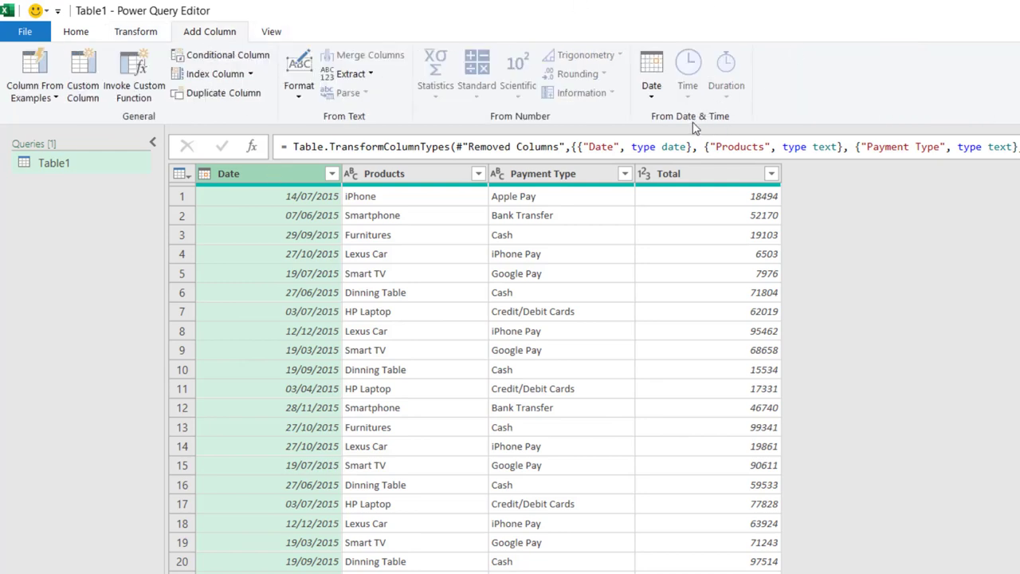
pyautogui.click(660, 101)
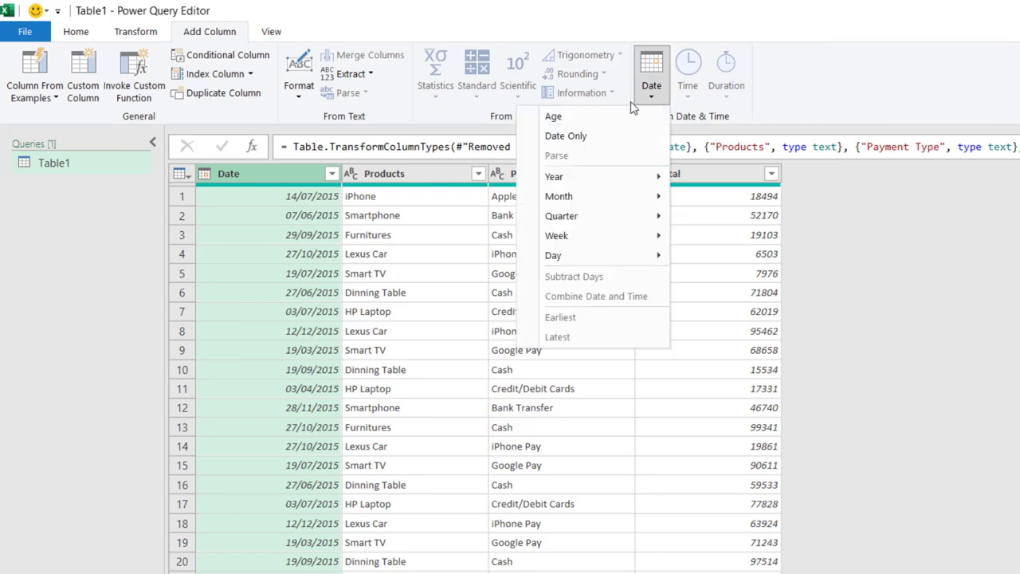
pyautogui.moveTo(600, 186)
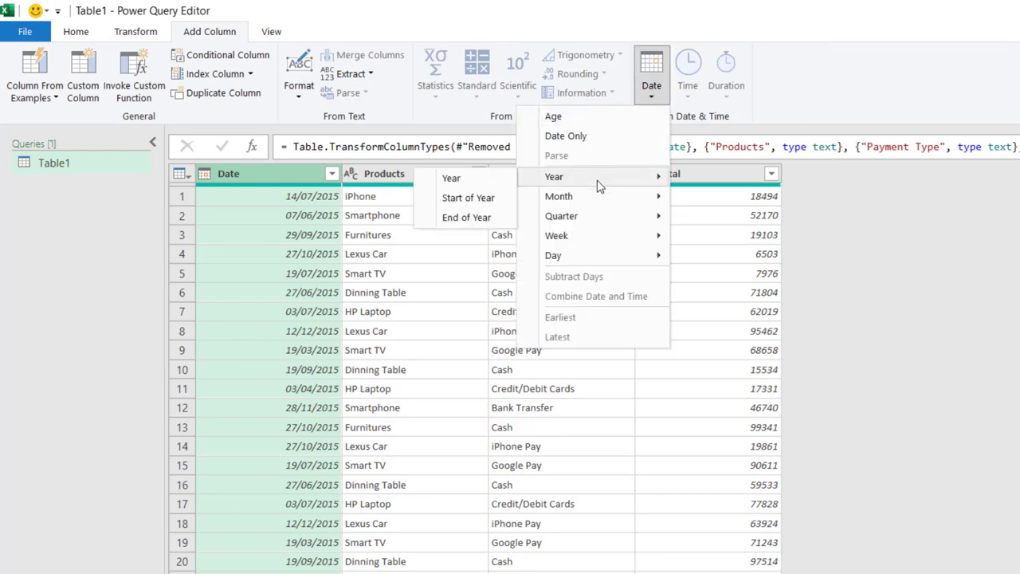
pyautogui.click(451, 178)
pyautogui.moveTo(866, 171); pyautogui.dragTo(435, 192)
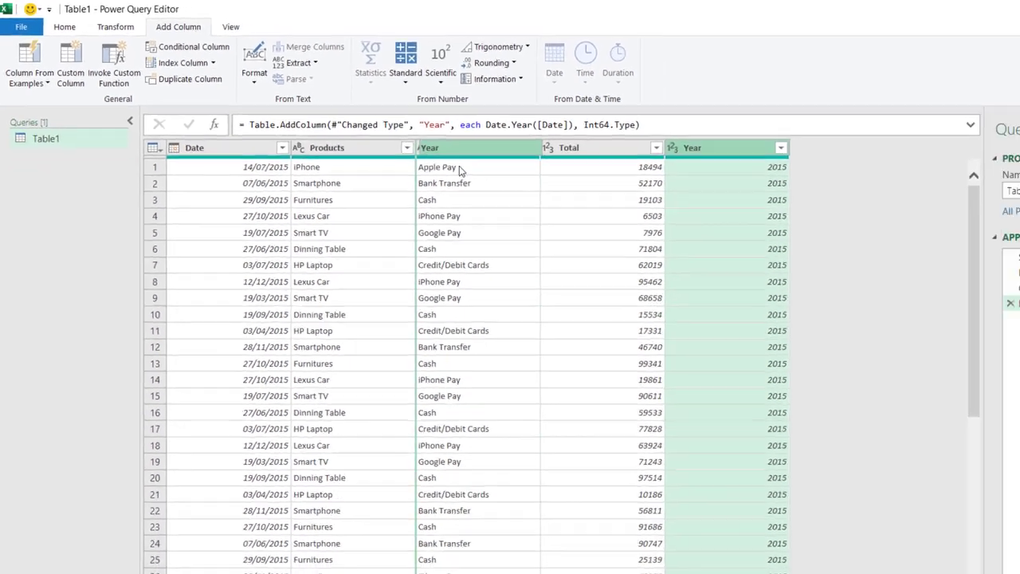
pyautogui.moveTo(330, 148); pyautogui.dragTo(322, 149)
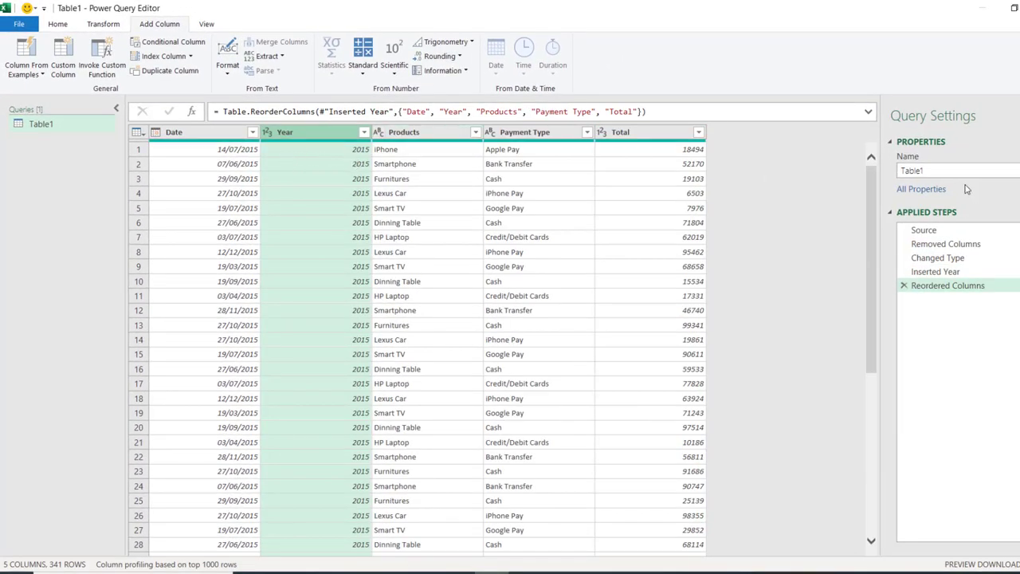
# Rename the query from Table1 to Combinedsales2015and2016 in Query Settings
pyautogui.click(908, 170)
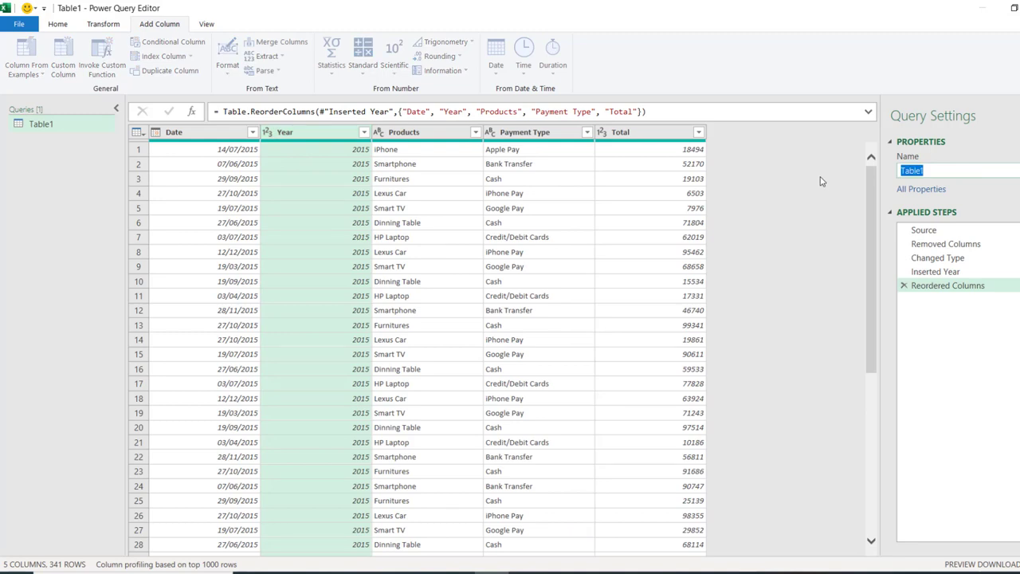
pyautogui.write('Combinedsales2015and2016')
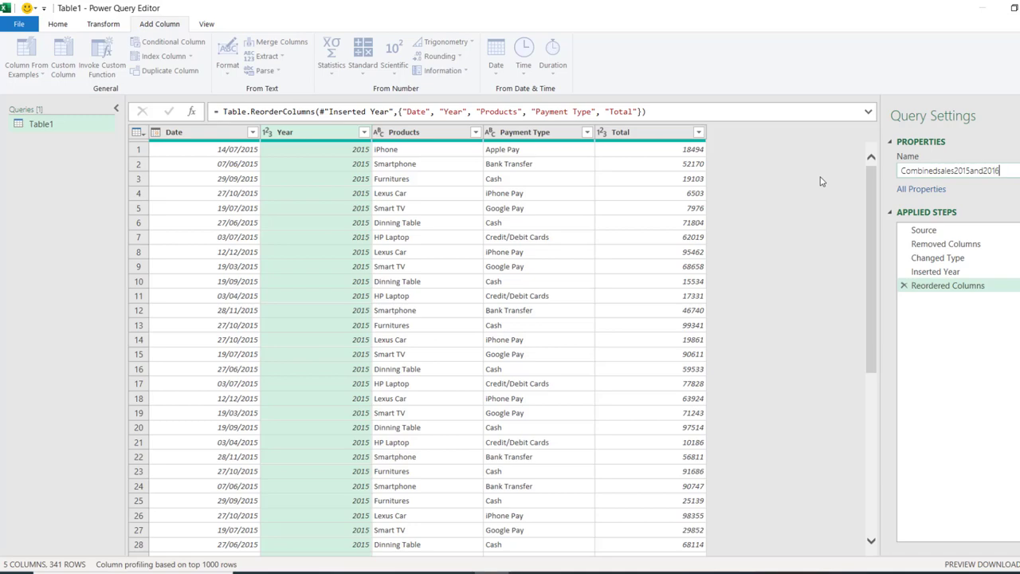
pyautogui.press('Return')
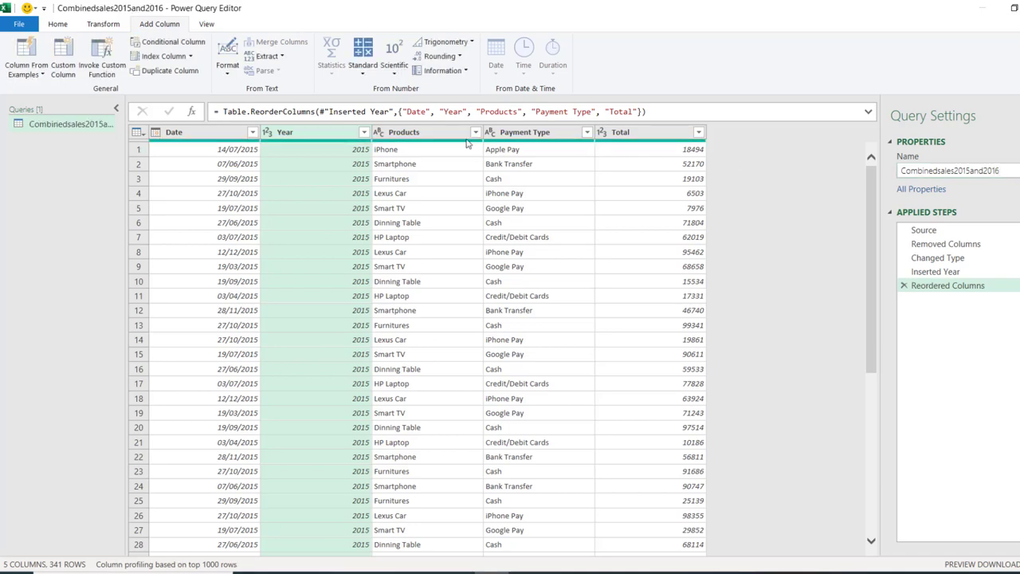
pyautogui.click(60, 26)
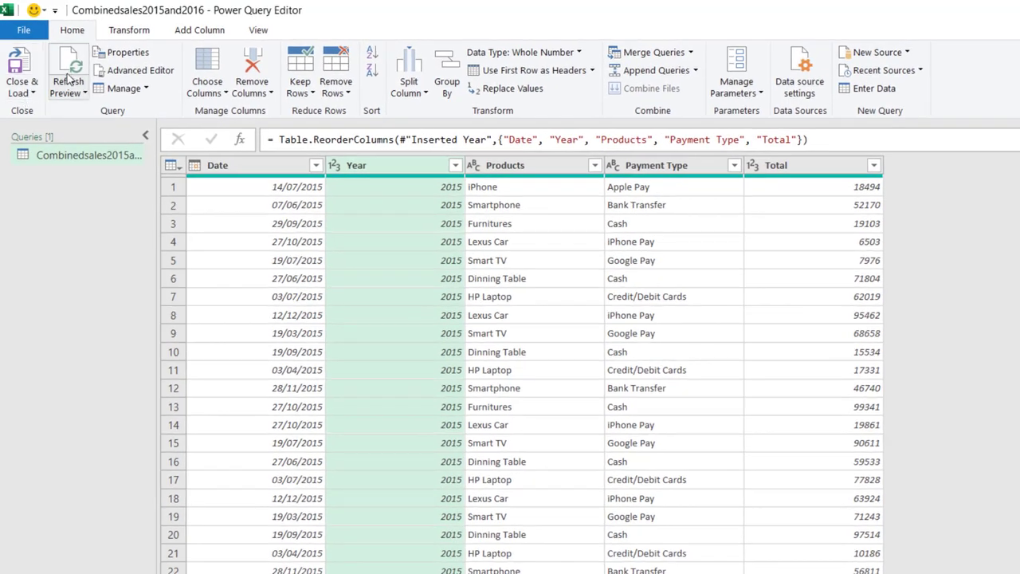
# Load the query with Close & Load To as a Table on a new worksheet
pyautogui.click(21, 95)
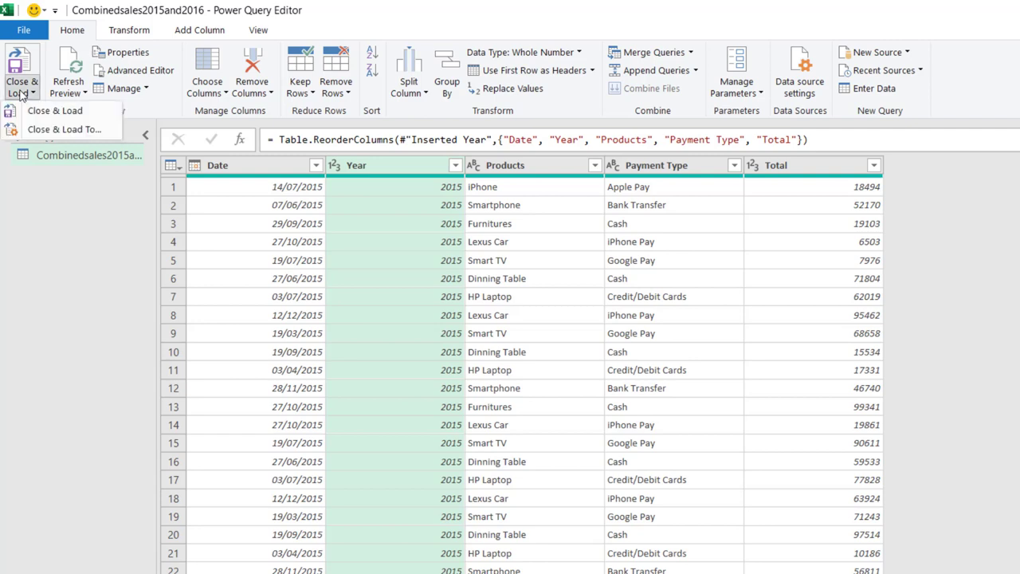
pyautogui.click(70, 130)
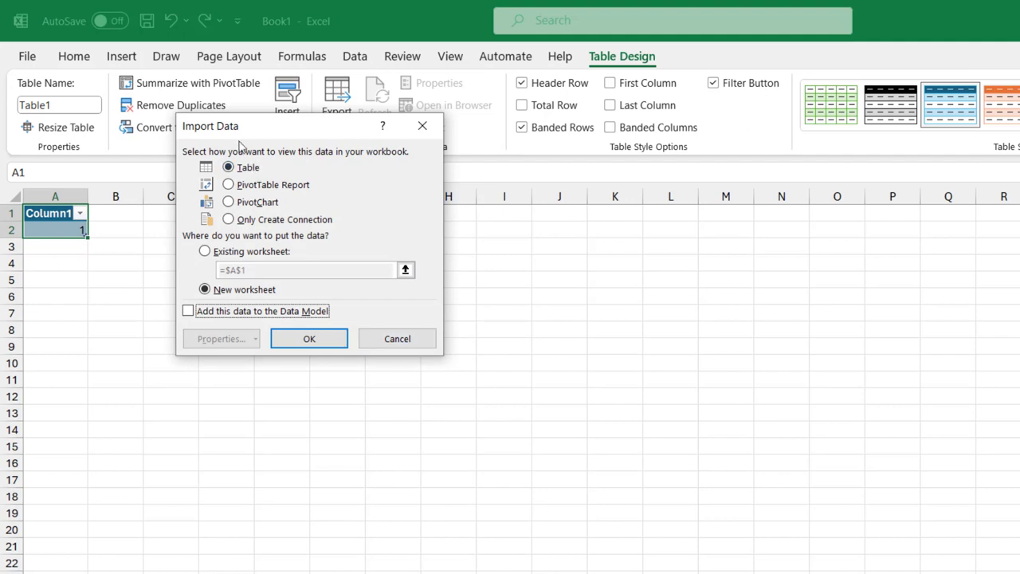
pyautogui.moveTo(238, 131); pyautogui.dragTo(529, 243)
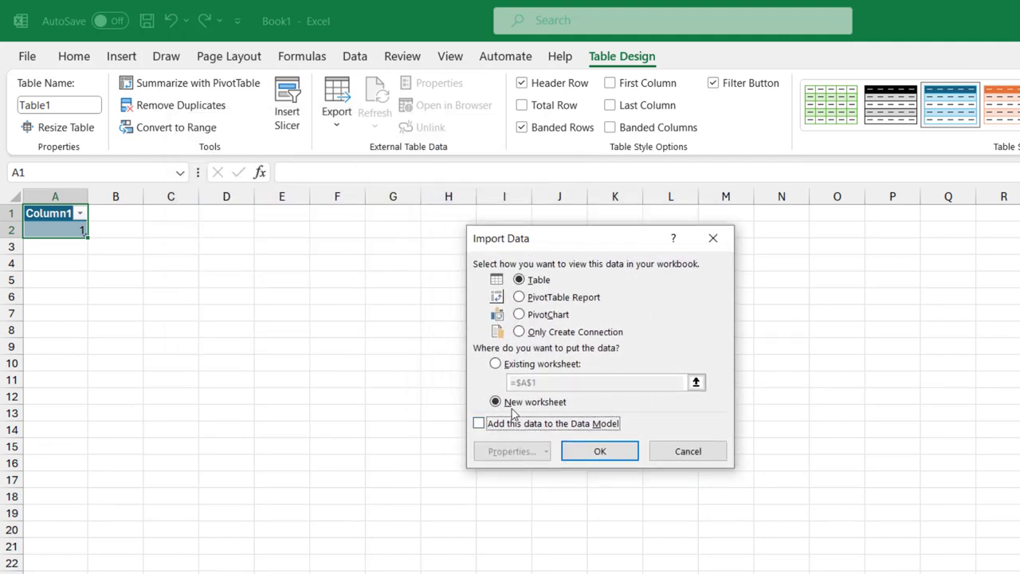
pyautogui.click(591, 453)
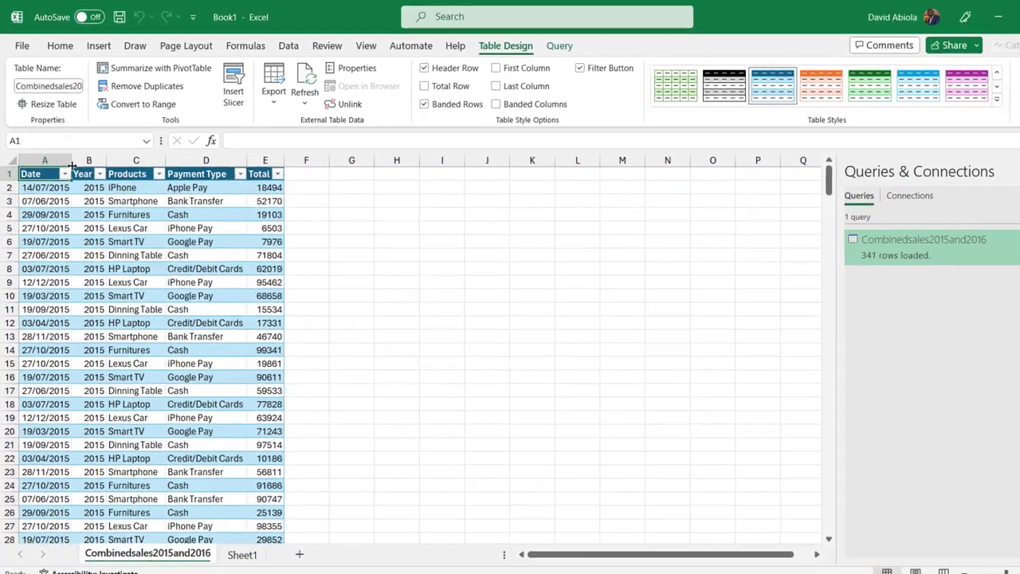
# Widen column A to show the dates and check the Year column's values without filtering
pyautogui.moveTo(88, 197); pyautogui.dragTo(99, 197)
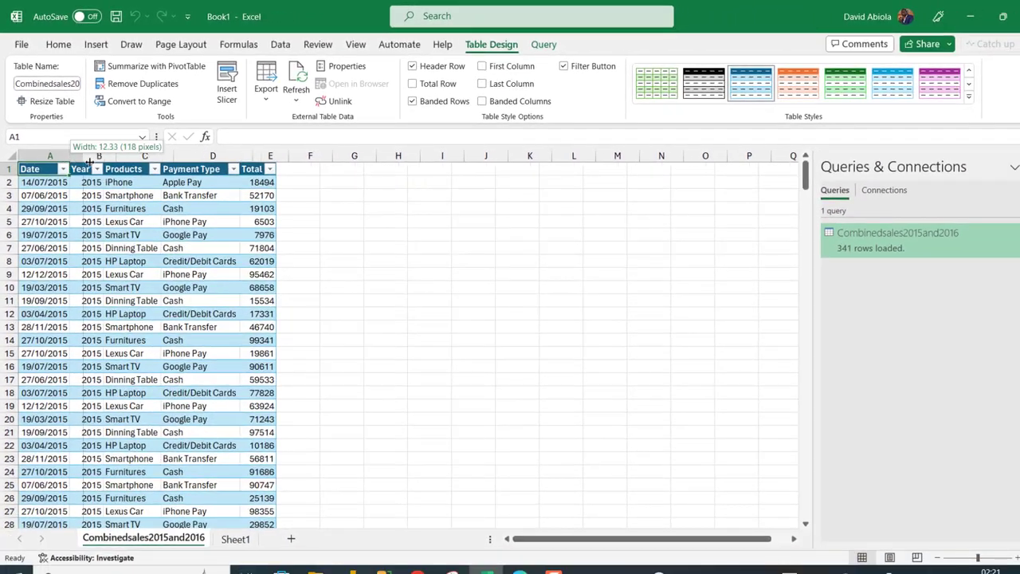
pyautogui.moveTo(89, 160); pyautogui.dragTo(90, 160)
pyautogui.click(153, 233)
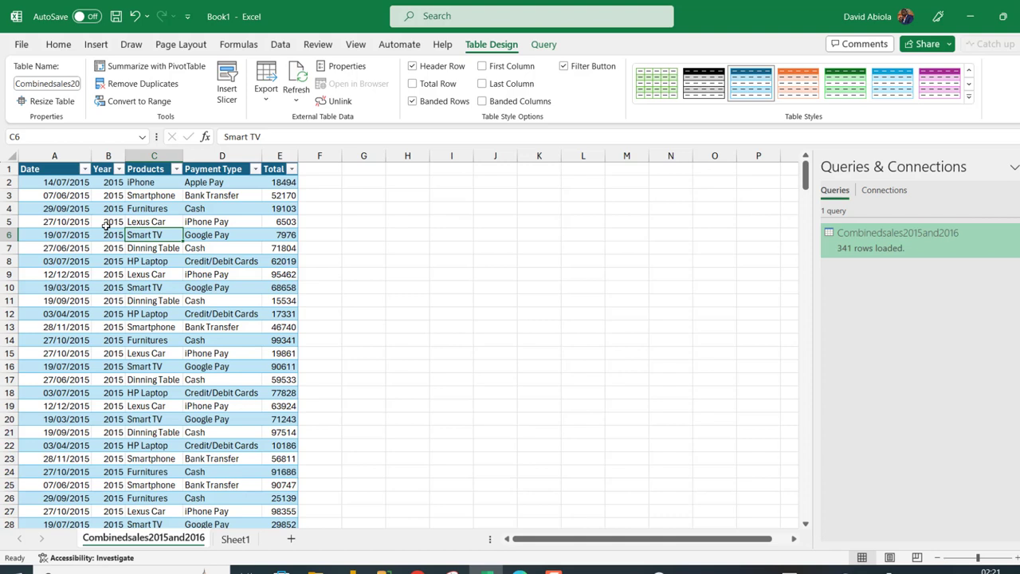
pyautogui.click(119, 169)
pyautogui.click(124, 473)
pyautogui.click(381, 569)
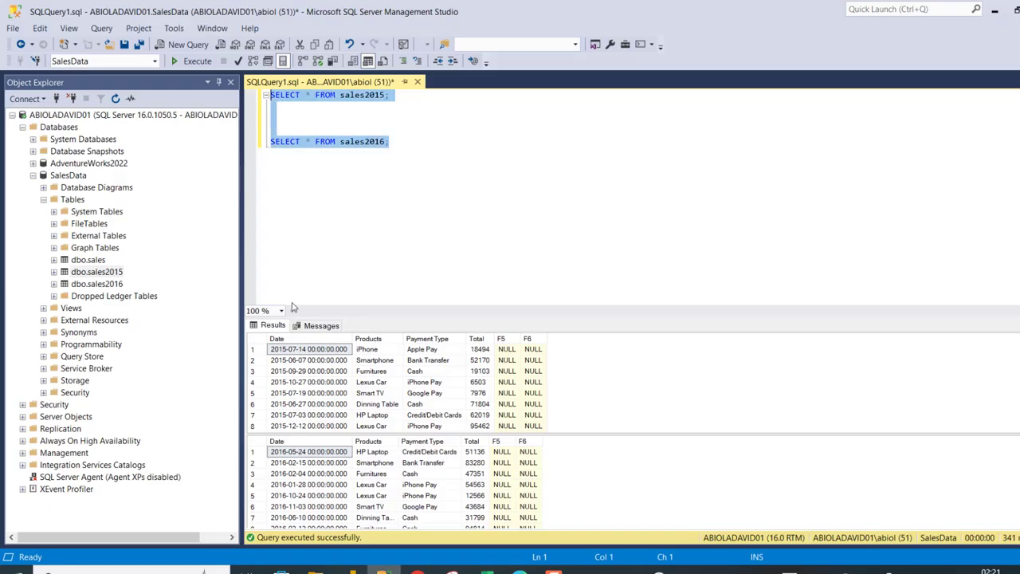
# Insert UNION ALL between the sales2015 and sales2016 SELECT statements, removing the first semicolon
pyautogui.click(295, 119)
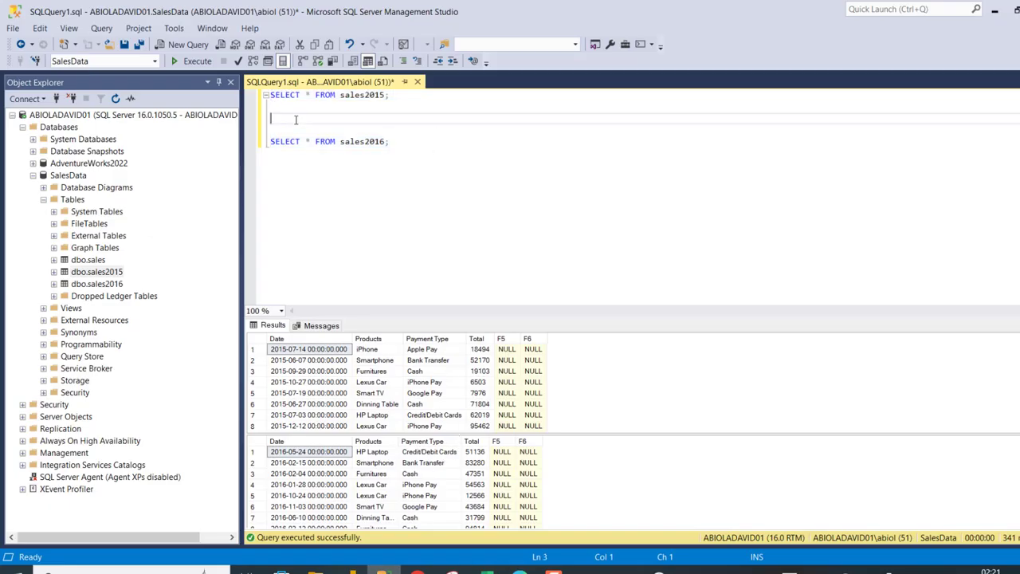
pyautogui.write('UNION ALL')
pyautogui.click(392, 95)
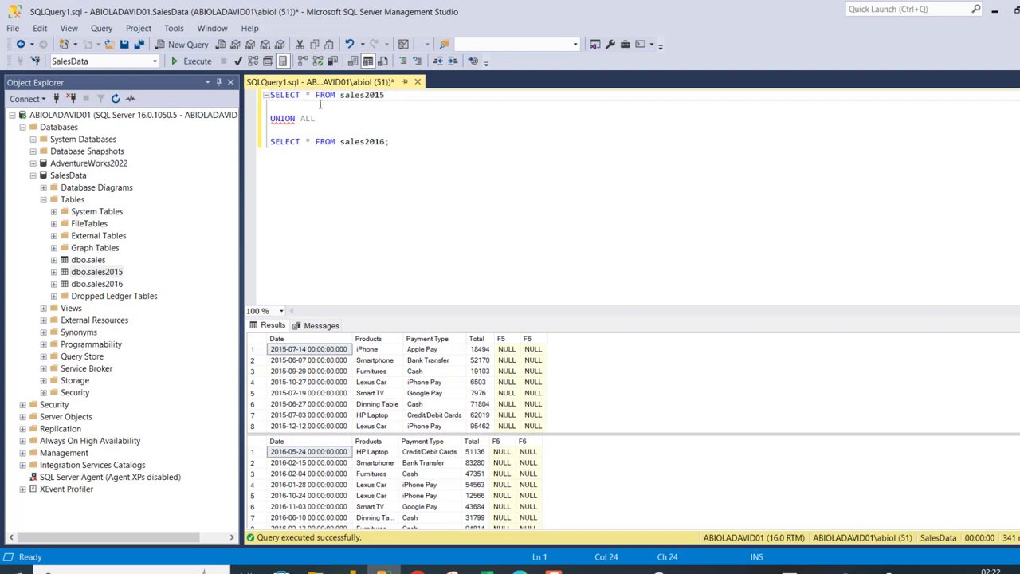
# Execute the combined query, review the 341-row result, and return to Excel
pyautogui.moveTo(431, 151); pyautogui.dragTo(248, 96)
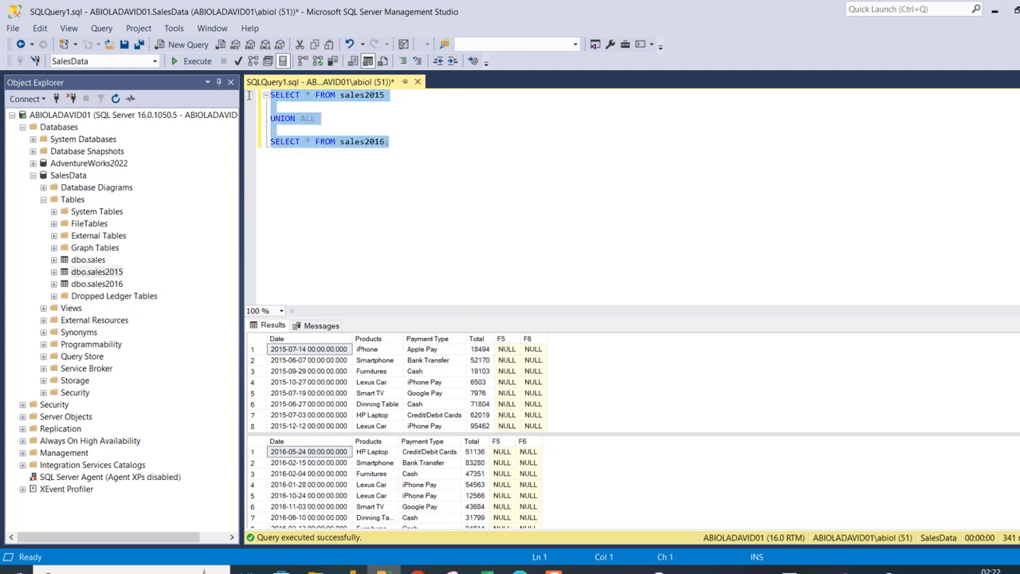
pyautogui.click(196, 62)
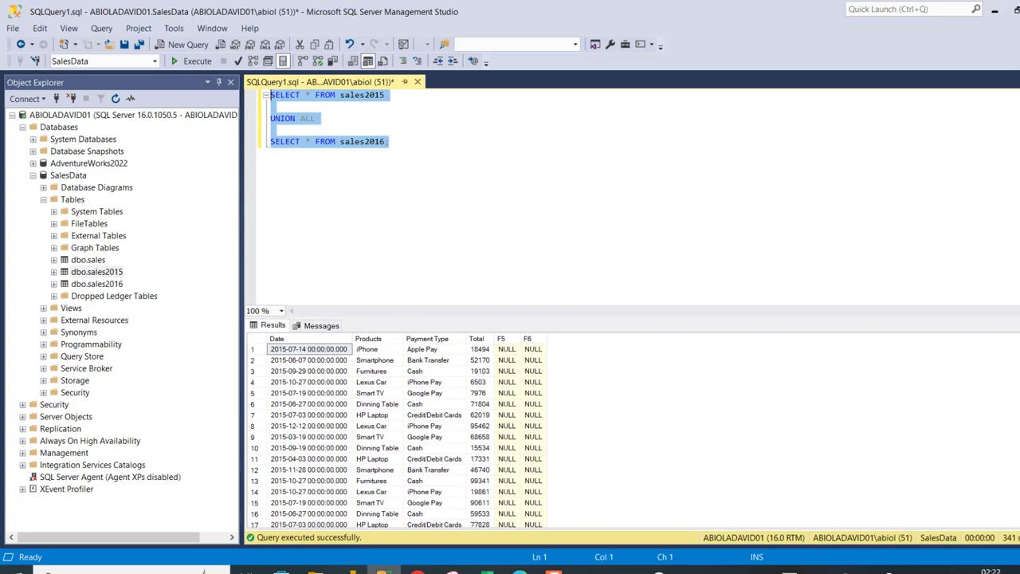
pyautogui.scroll(-20, 398, 436)
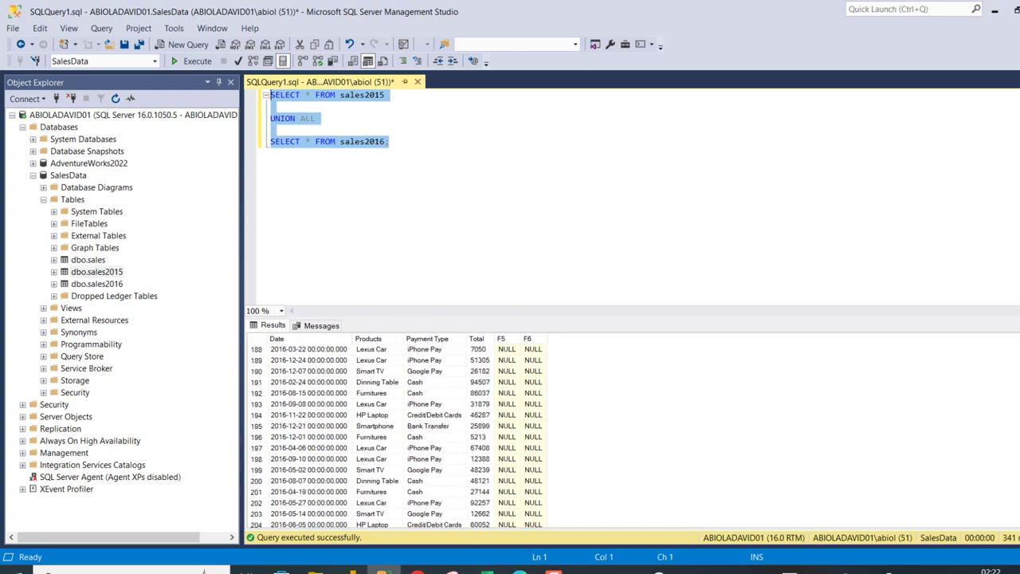
pyautogui.scroll(-4, 440, 516)
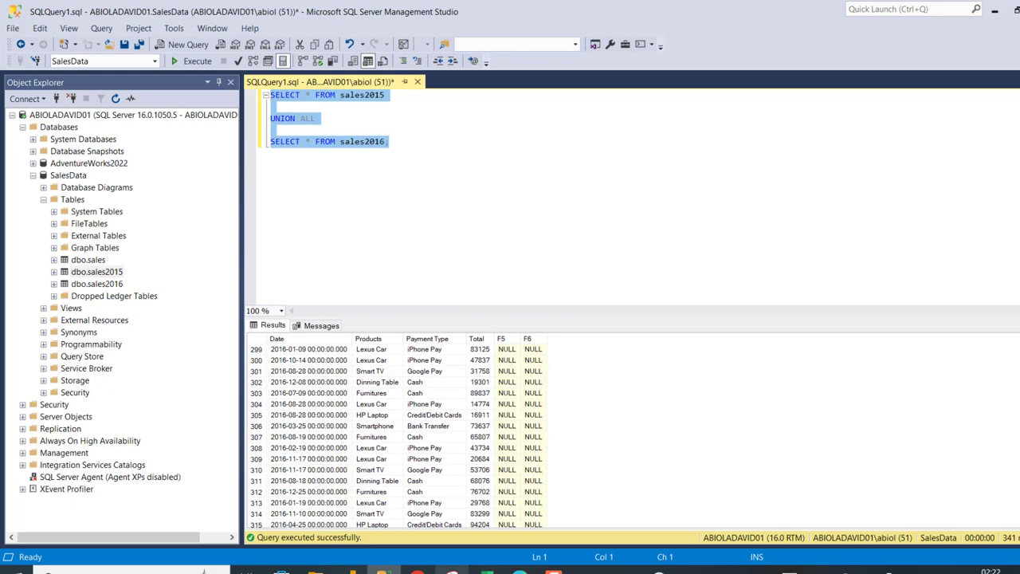
pyautogui.hotkey('alt', 'Tab')
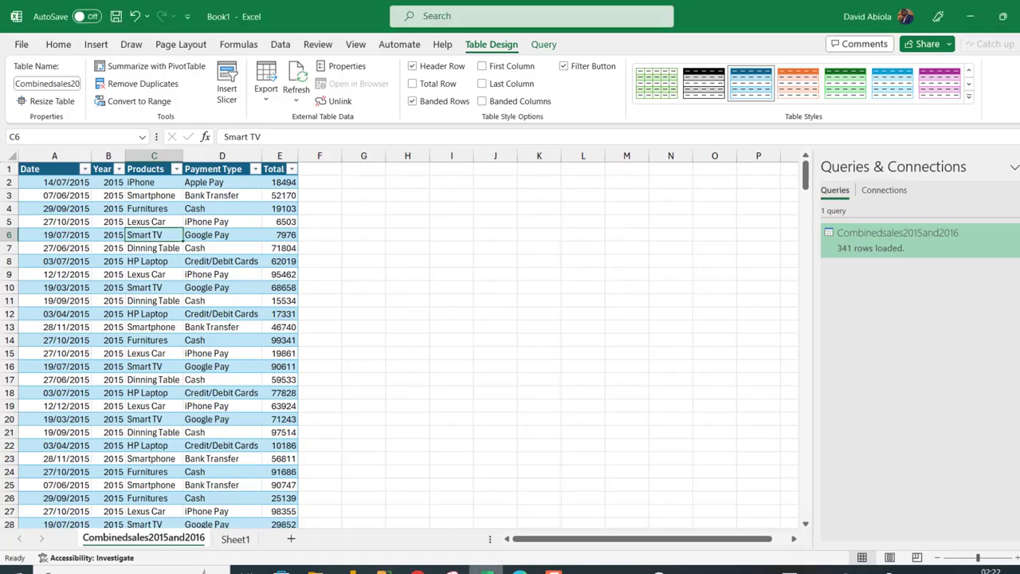